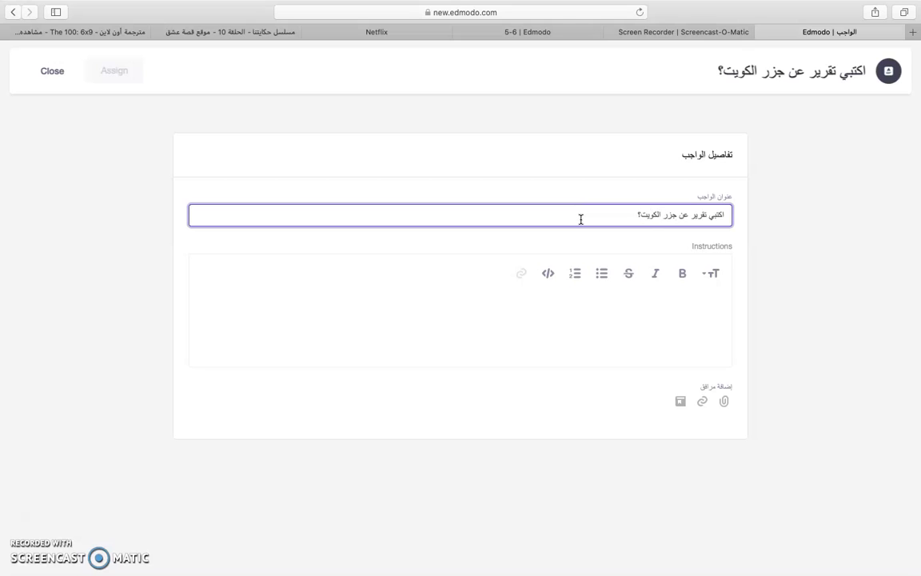
- Finish the 'اكتبي تقرير عن جزر الكويت؟' title and insert an empty code block in the instructions
{"action": "left_click", "coordinate": [520, 276]}
{"action": "left_click", "coordinate": [548, 274]}
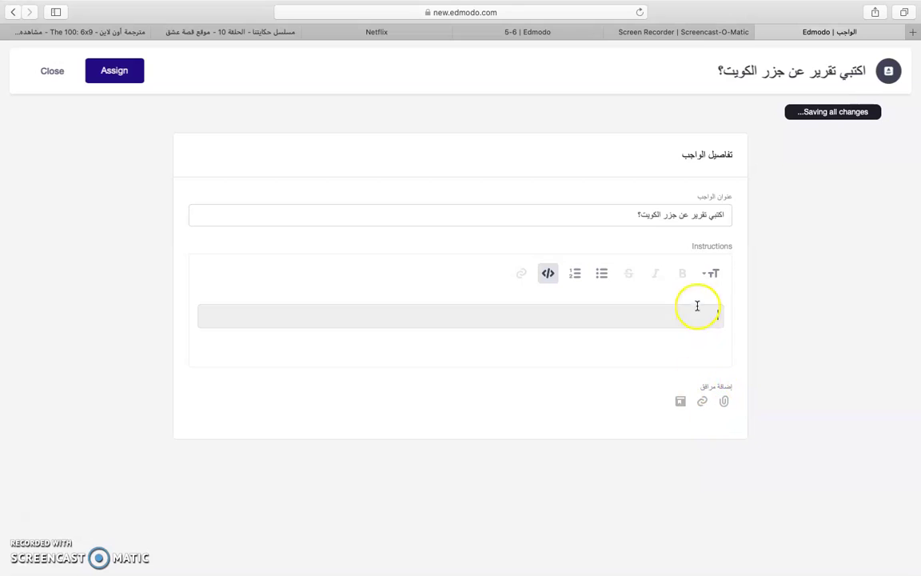
- Assign the report to class 5-6, due 09/01/2020 at 11:59 PM, locked after the due date
{"action": "left_click", "coordinate": [114, 72]}
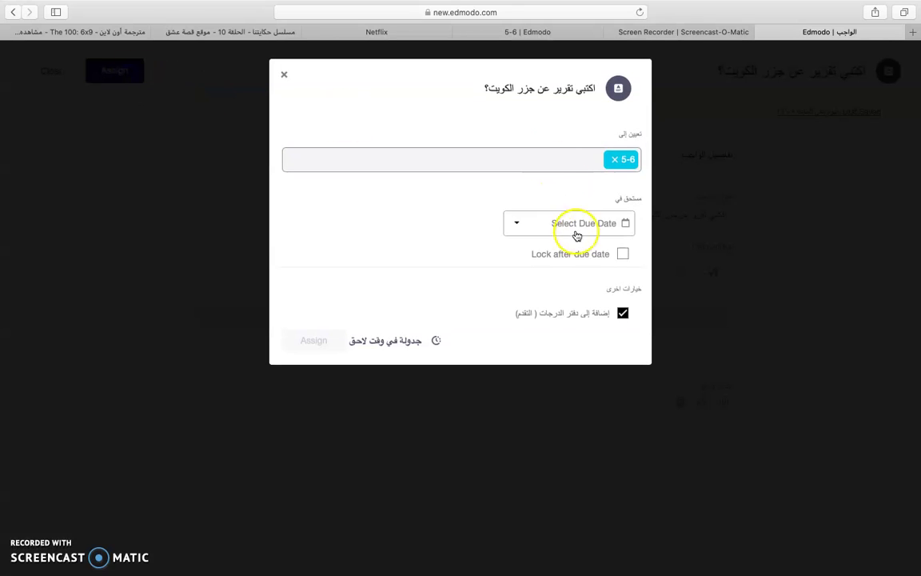
{"action": "left_click", "coordinate": [623, 227]}
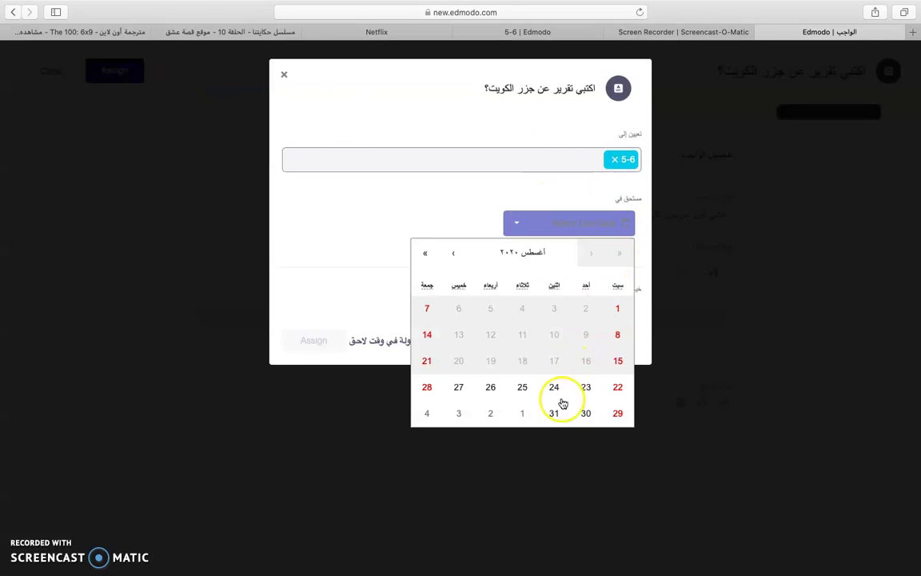
{"action": "left_click", "coordinate": [525, 414]}
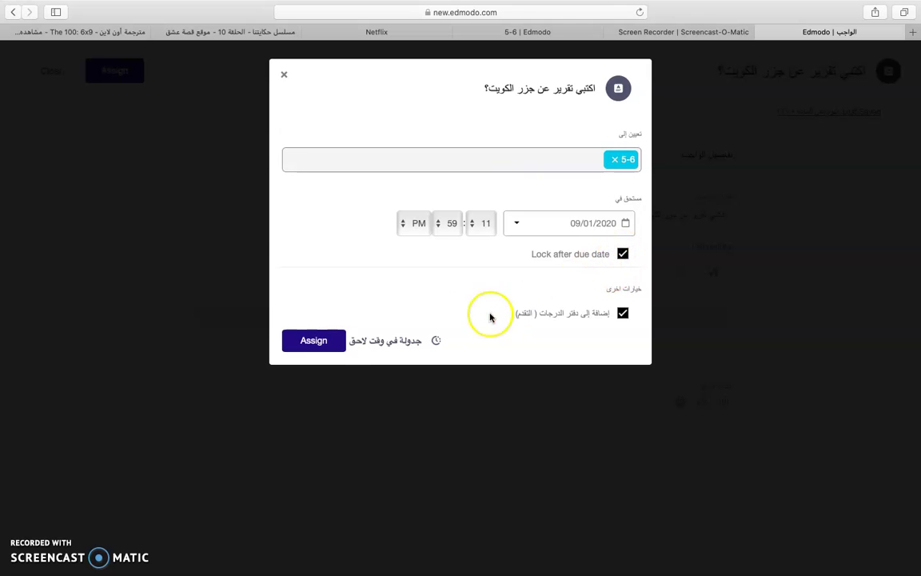
{"action": "left_click", "coordinate": [324, 341]}
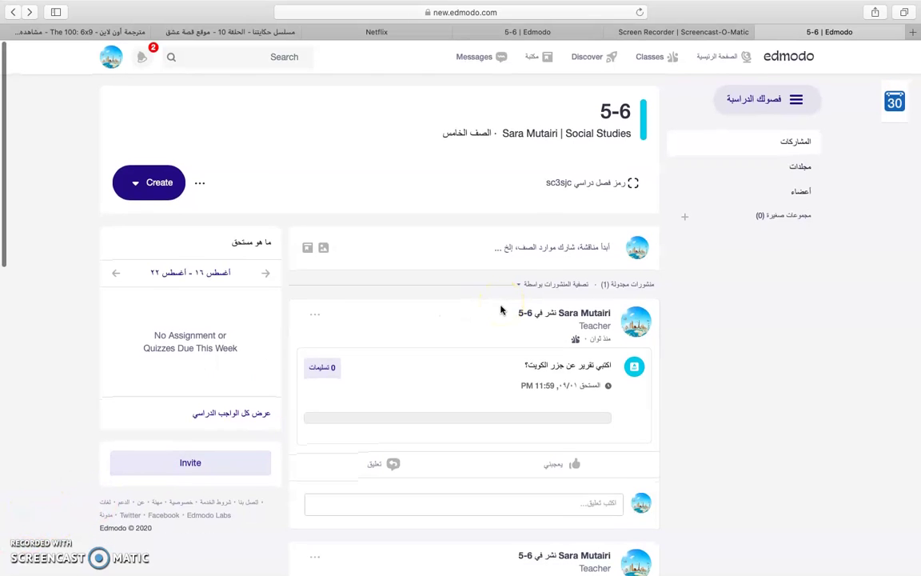
- Browse the Discover page's popular videos, games, apps and collections, then return to its top
{"action": "left_click", "coordinate": [592, 57]}
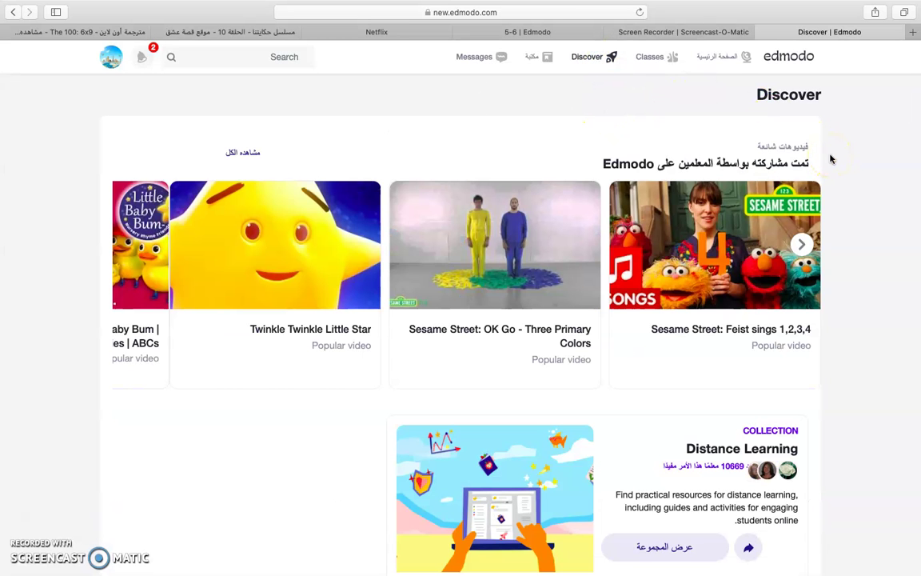
{"action": "scroll", "coordinate": [830, 159], "scroll_direction": "down", "scroll_amount": 5}
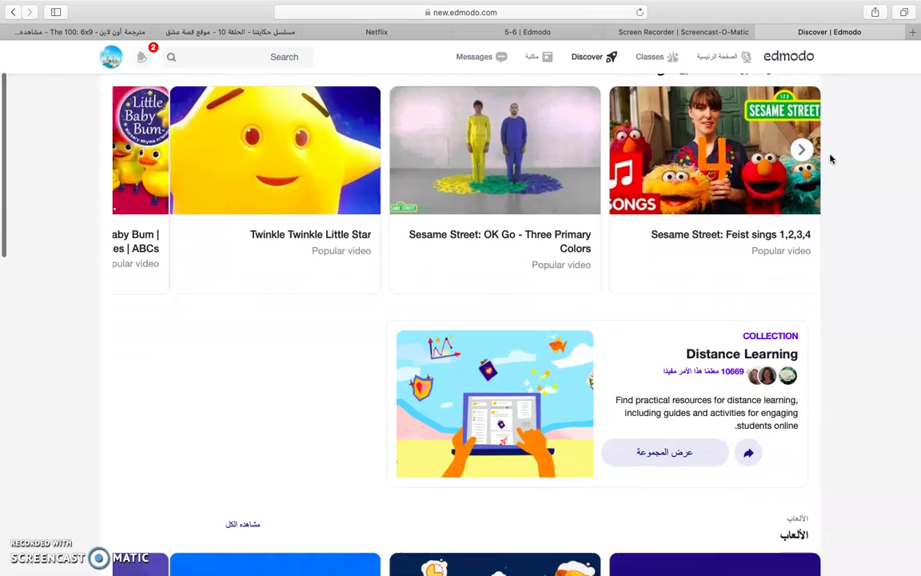
{"action": "scroll", "coordinate": [830, 159], "scroll_direction": "down", "scroll_amount": 8}
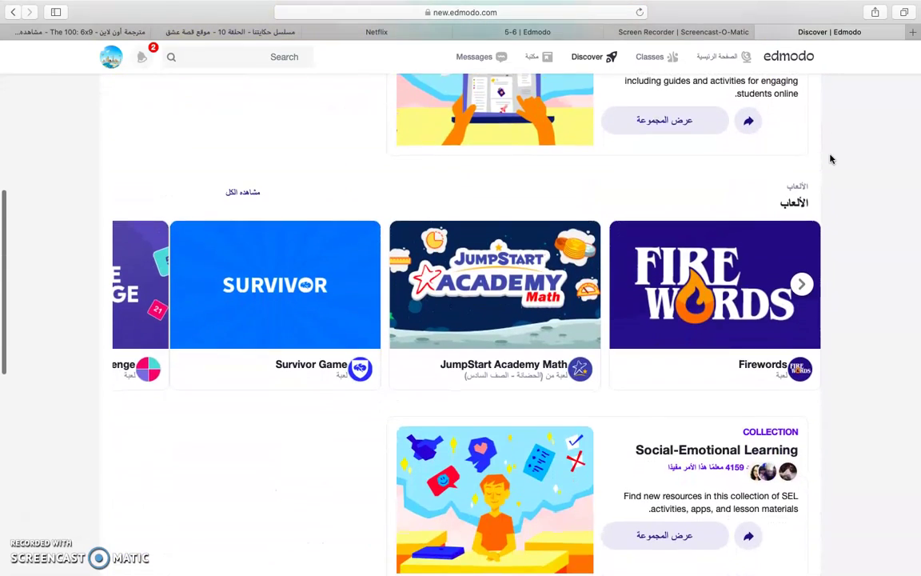
{"action": "scroll", "coordinate": [831, 159], "scroll_direction": "down", "scroll_amount": 7}
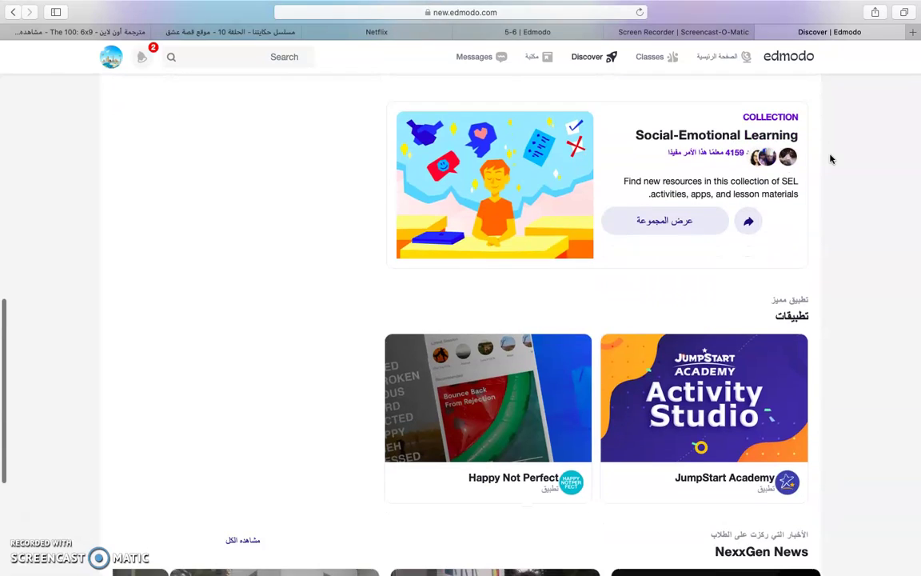
{"action": "scroll", "coordinate": [830, 159], "scroll_direction": "down", "scroll_amount": 2}
{"action": "scroll", "coordinate": [830, 159], "scroll_direction": "up", "scroll_amount": 20}
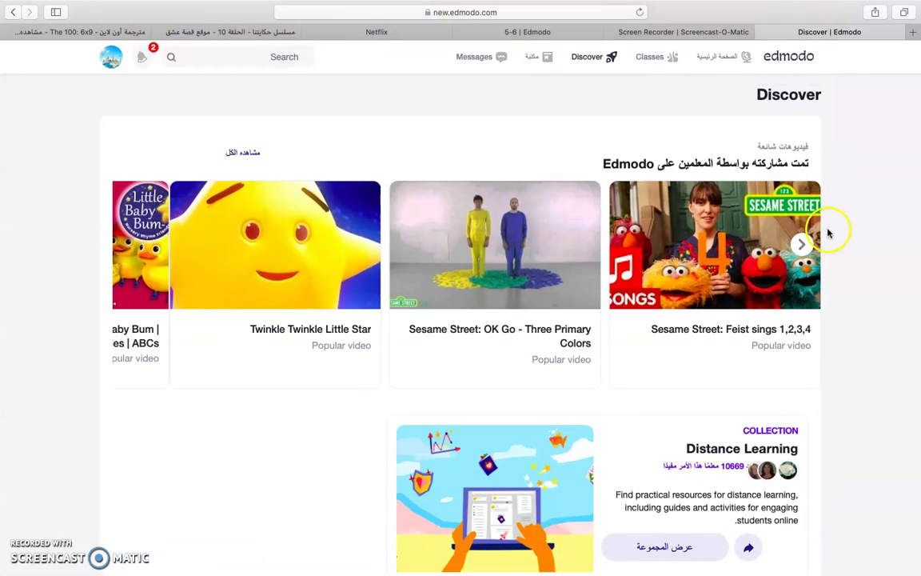
{"action": "scroll", "coordinate": [874, 200], "scroll_direction": "up", "scroll_amount": 1}
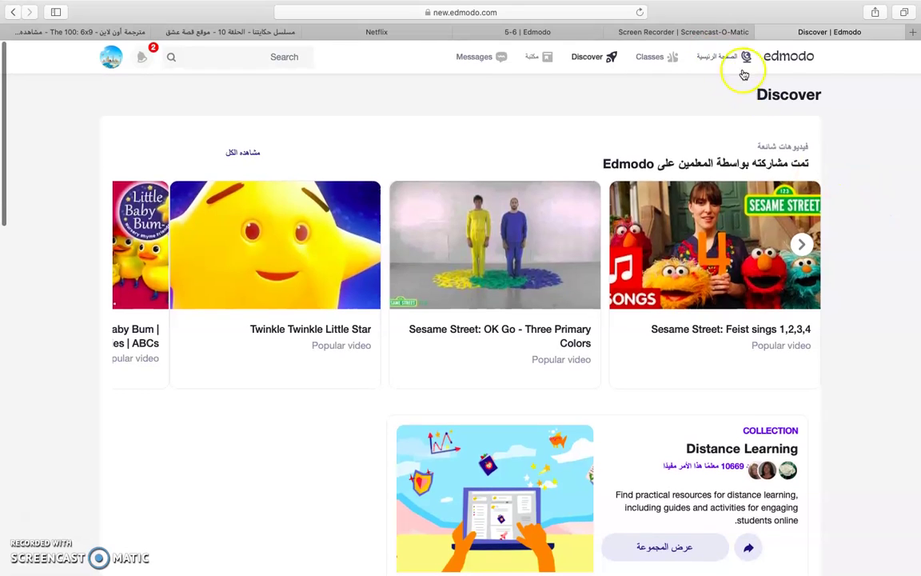
- From the library (مكتبة), create a new blank Word document through the جديد menu
{"action": "left_click", "coordinate": [544, 56]}
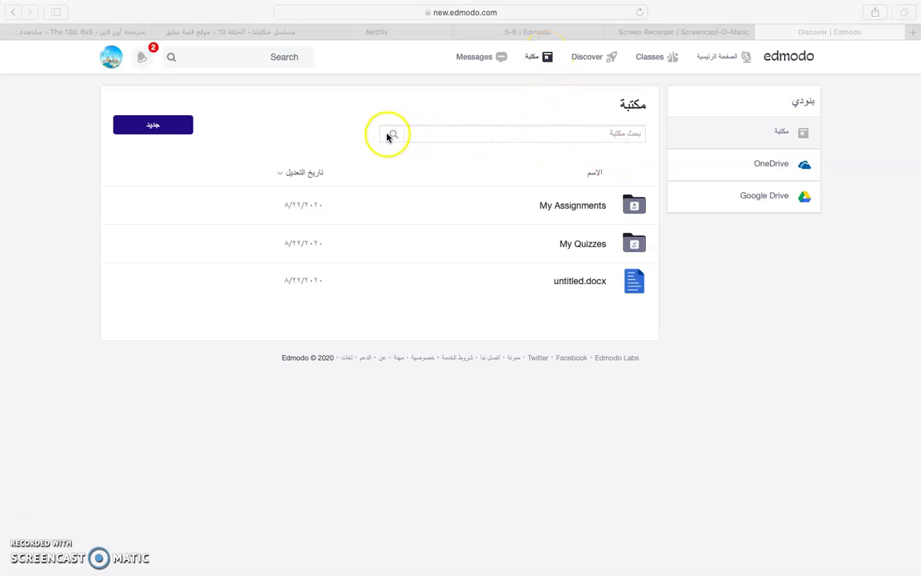
{"action": "left_click", "coordinate": [432, 134]}
{"action": "left_click", "coordinate": [391, 134]}
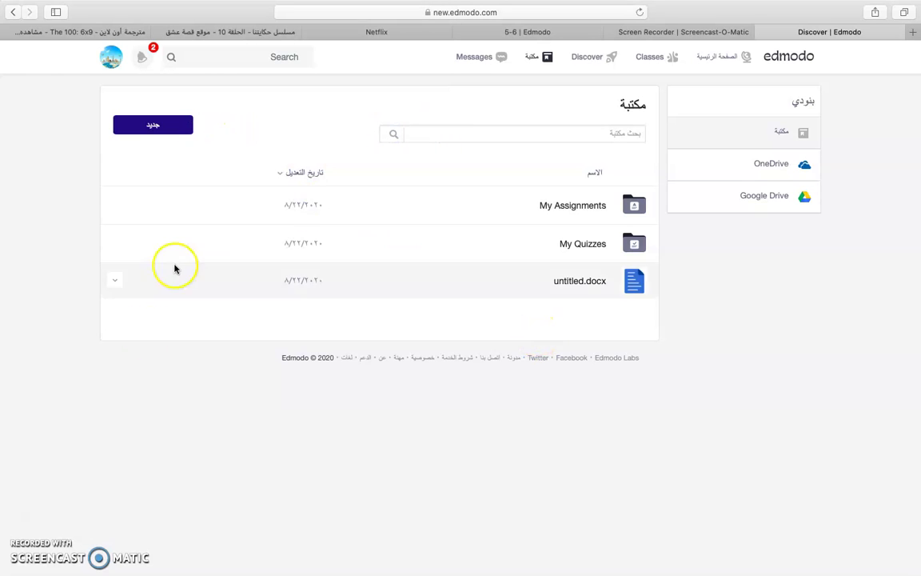
{"action": "left_click", "coordinate": [153, 124]}
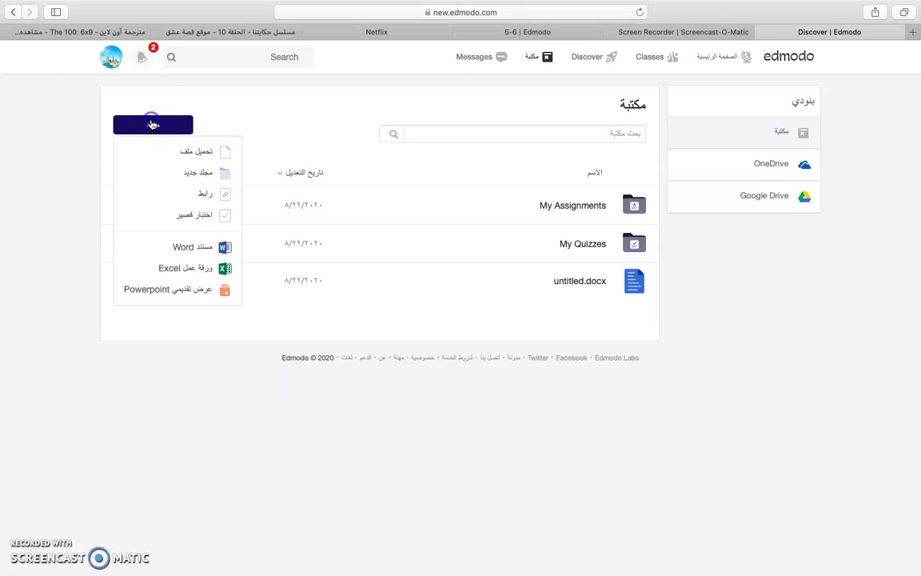
{"action": "left_click", "coordinate": [226, 150]}
{"action": "left_click", "coordinate": [228, 194]}
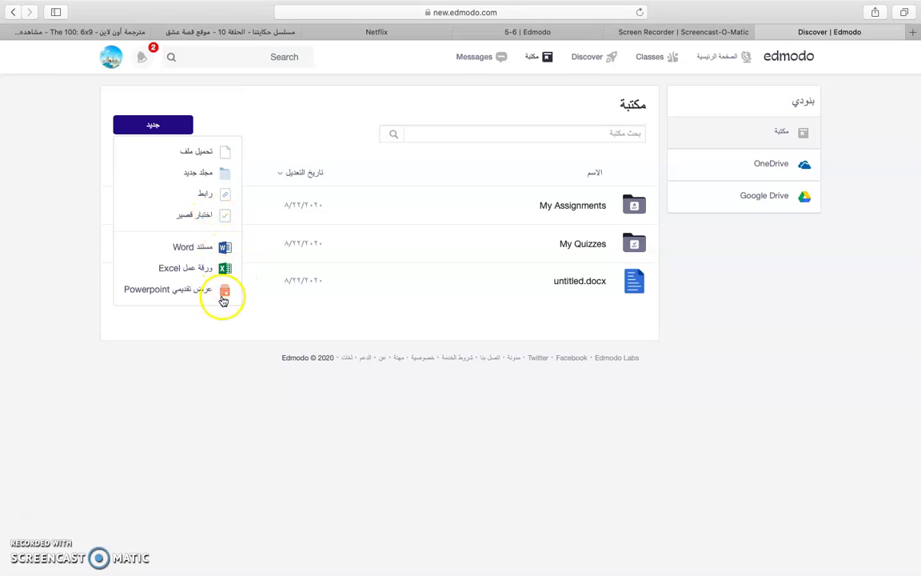
{"action": "left_click", "coordinate": [225, 248]}
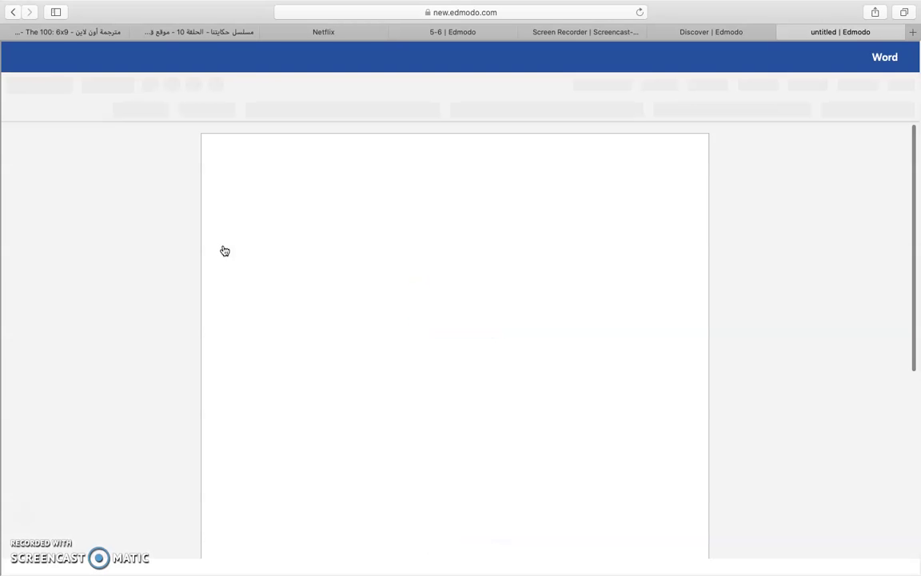
- Leave the blank untitled.docx in Word for the web and return to the Edmodo library
{"action": "left_click", "coordinate": [373, 268]}
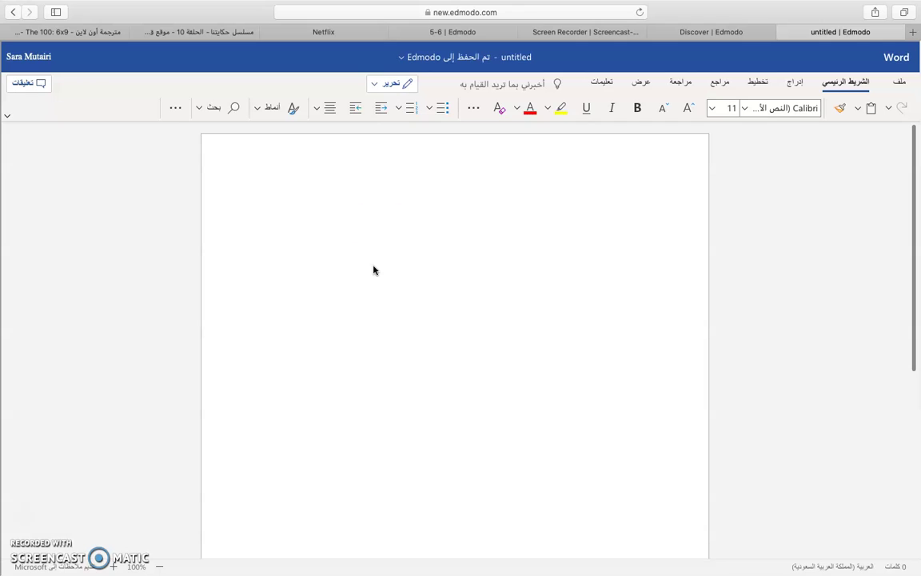
{"action": "left_click", "coordinate": [641, 232]}
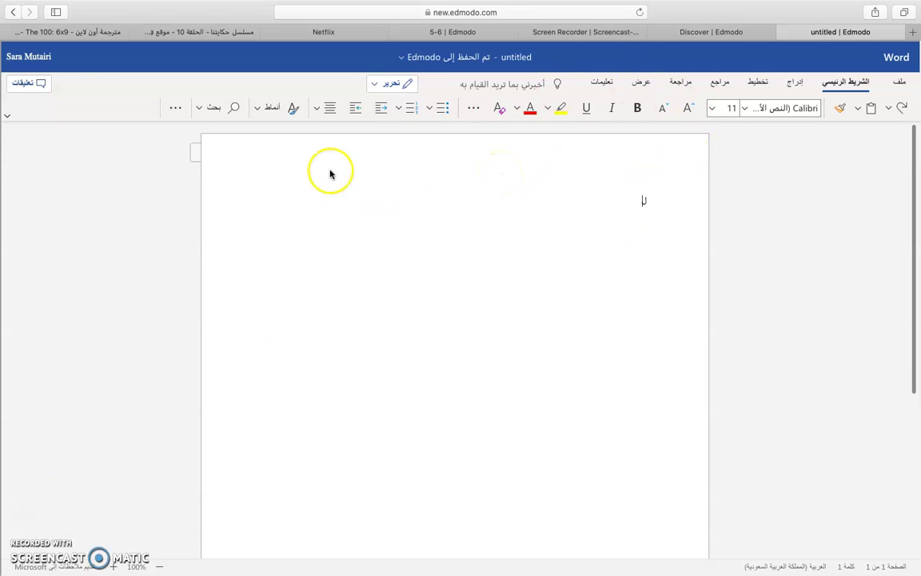
{"action": "left_click", "coordinate": [14, 13]}
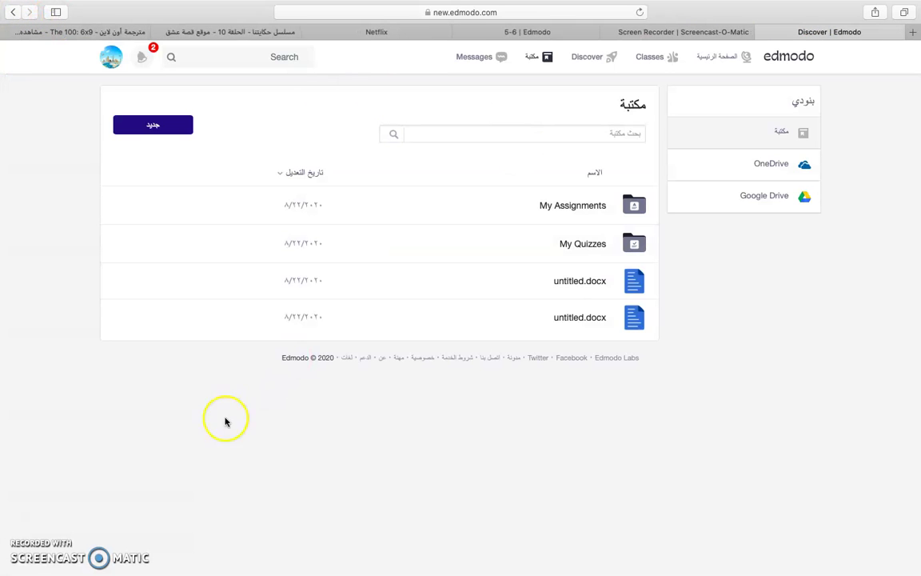
- Start a new direct message addressed to the student chosen from the Send to suggestions
{"action": "left_click", "coordinate": [480, 64]}
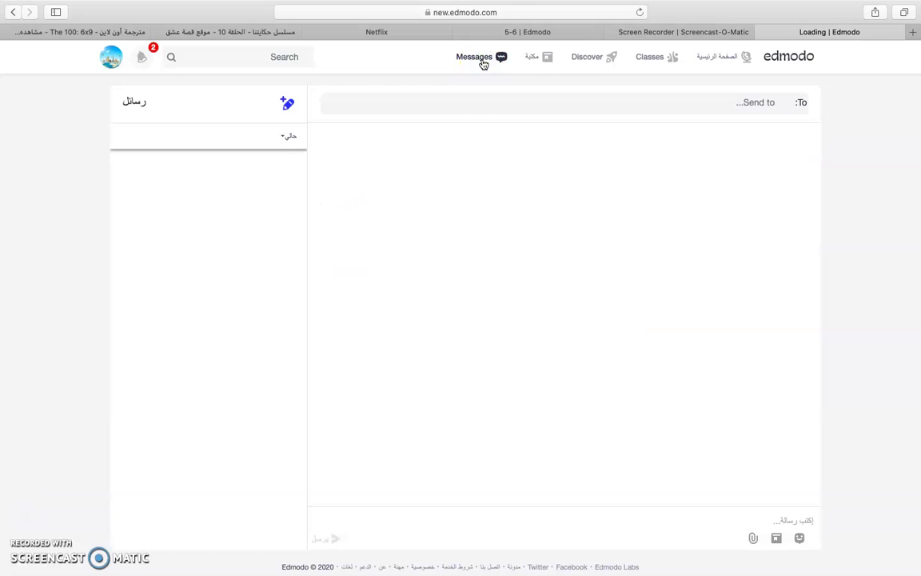
{"action": "left_click", "coordinate": [542, 95]}
{"action": "mouse_move", "coordinate": [639, 2]}
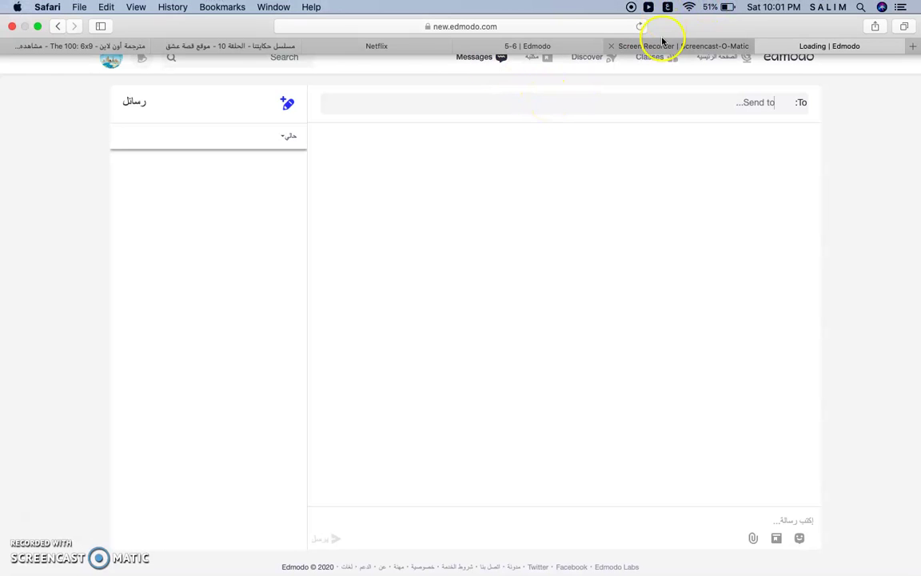
{"action": "type", "text": "سل"}
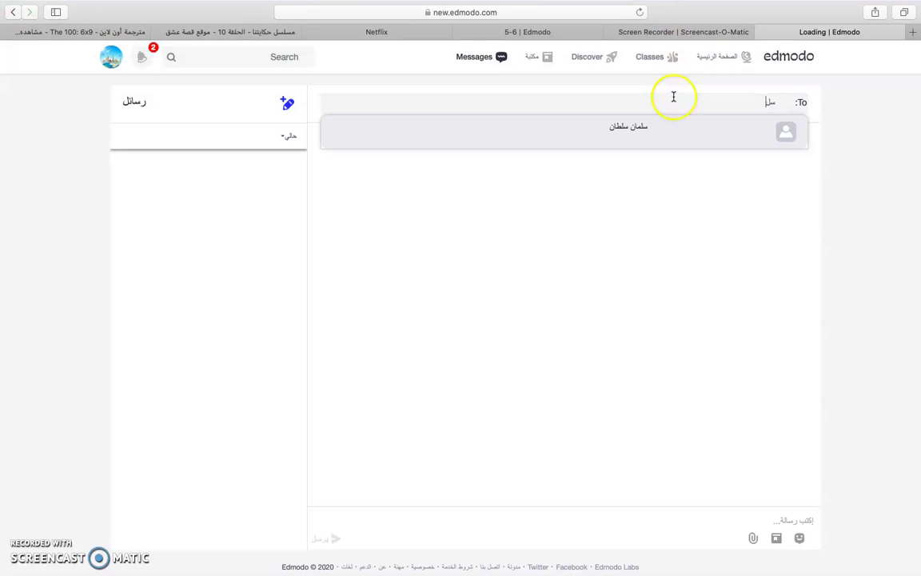
{"action": "left_click", "coordinate": [674, 129]}
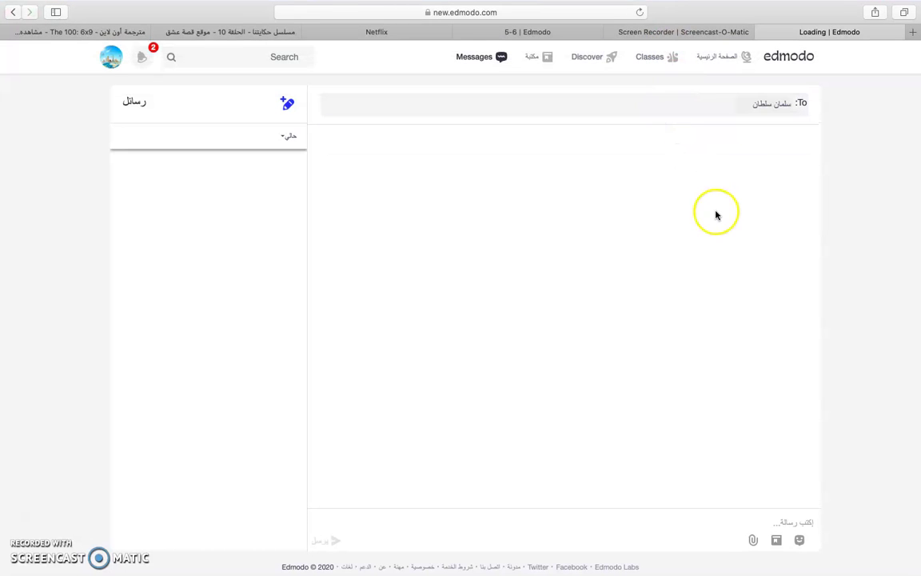
- Send the message 'ارجو تسليم الواجب خلال هذا الاسبوع' and return to the home feed
{"action": "left_click", "coordinate": [764, 522]}
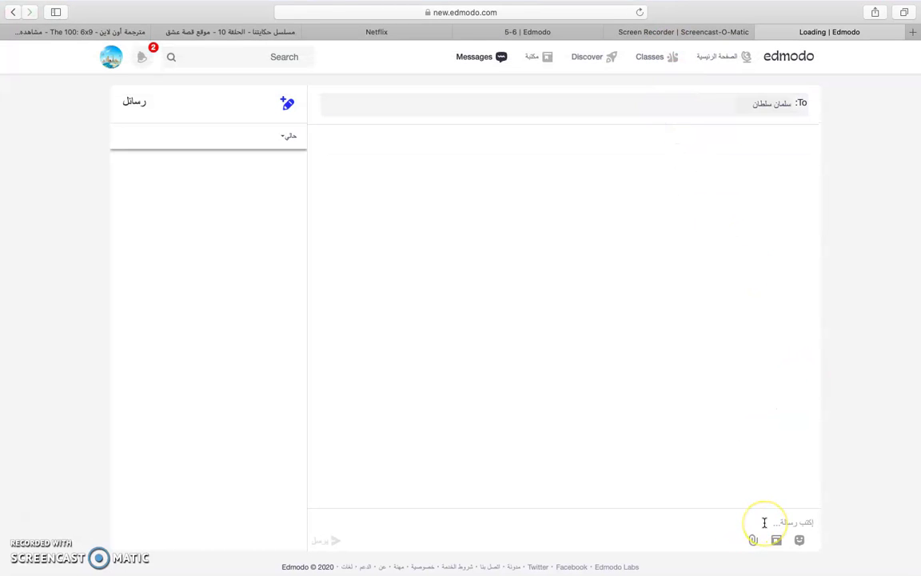
{"action": "key", "text": "Return"}
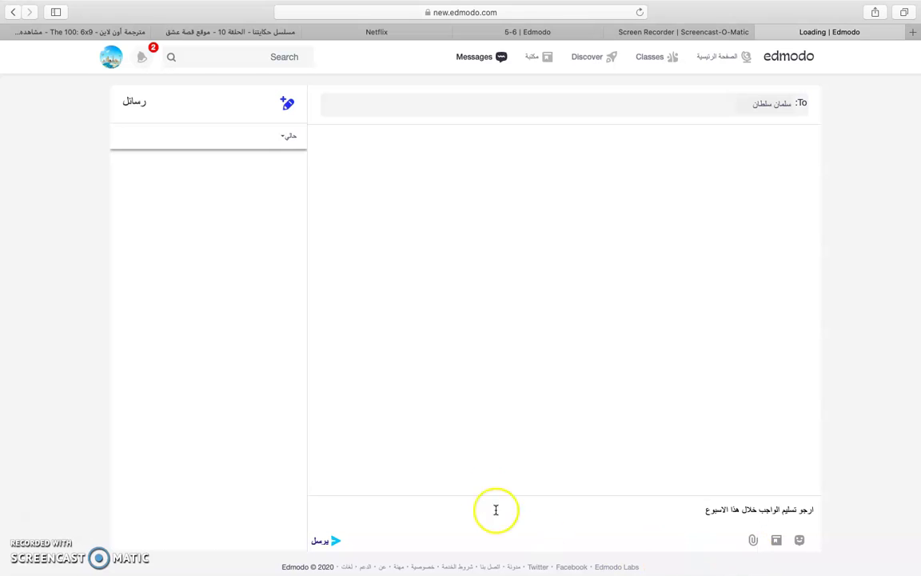
{"action": "left_click", "coordinate": [335, 542]}
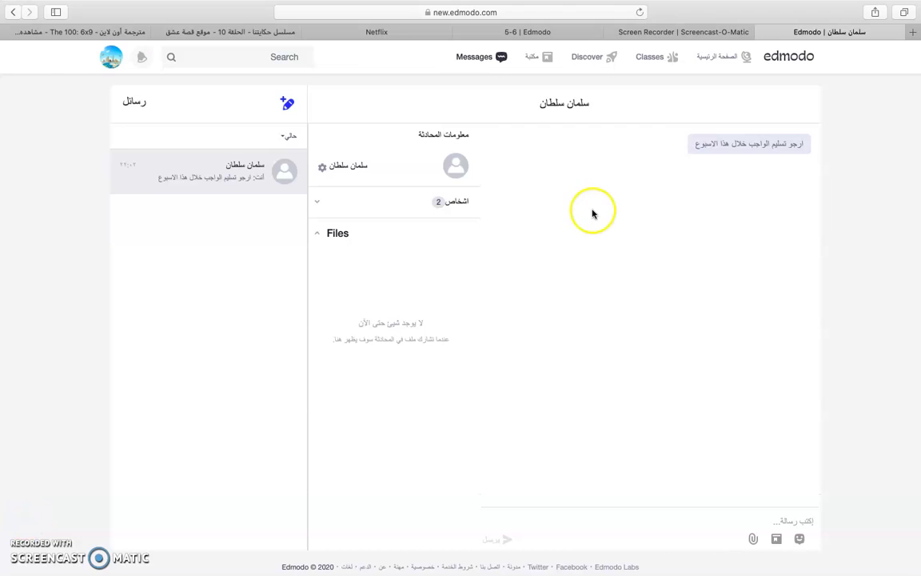
{"action": "left_click", "coordinate": [733, 66]}
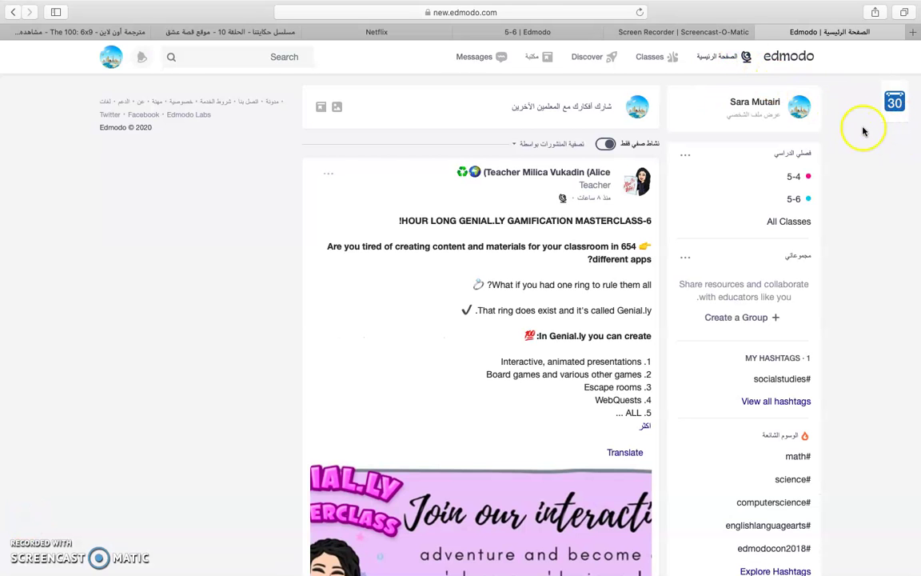
- Look through the Planner calendar, then return to the home feed with classes 5-4 and 5-6
{"action": "left_click", "coordinate": [895, 106]}
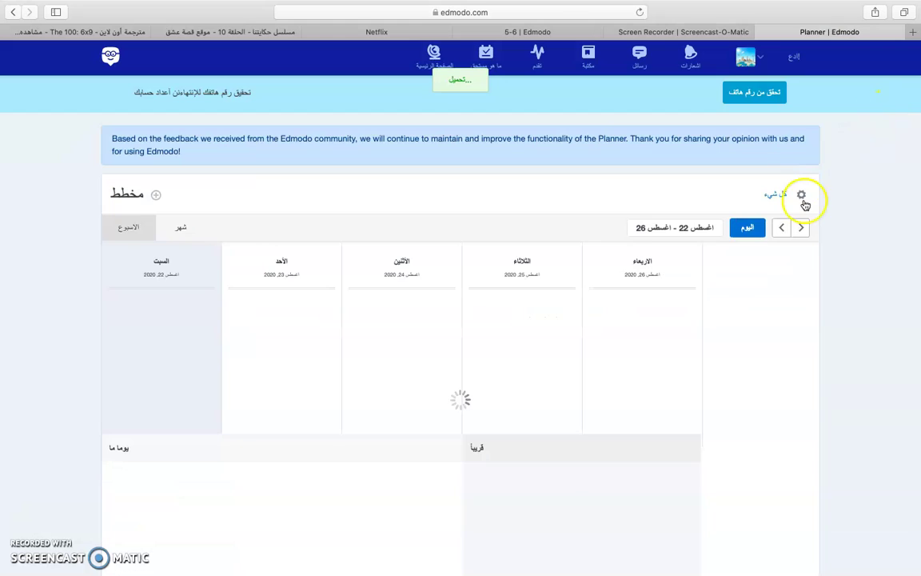
{"action": "scroll", "coordinate": [731, 311], "scroll_direction": "down", "scroll_amount": 2}
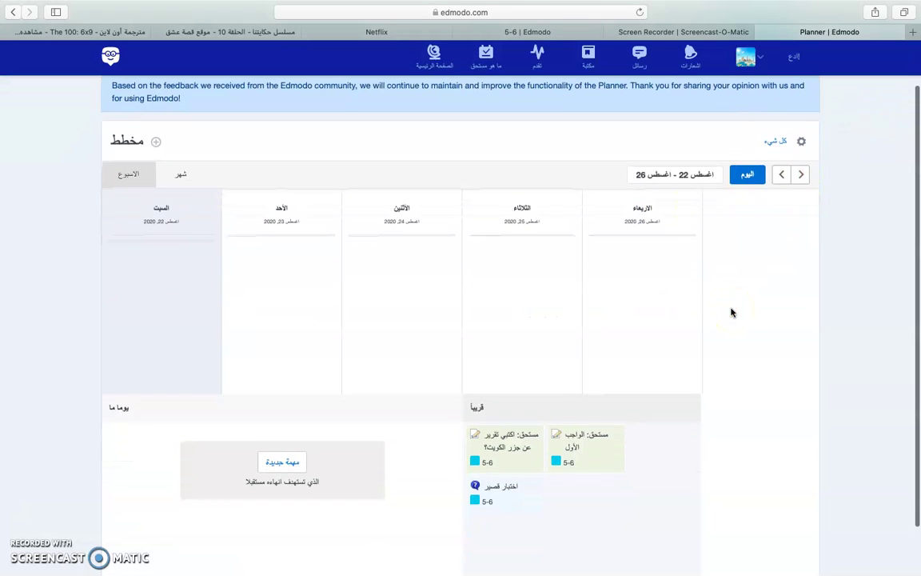
{"action": "scroll", "coordinate": [730, 312], "scroll_direction": "down", "scroll_amount": 2}
{"action": "left_click", "coordinate": [530, 421]}
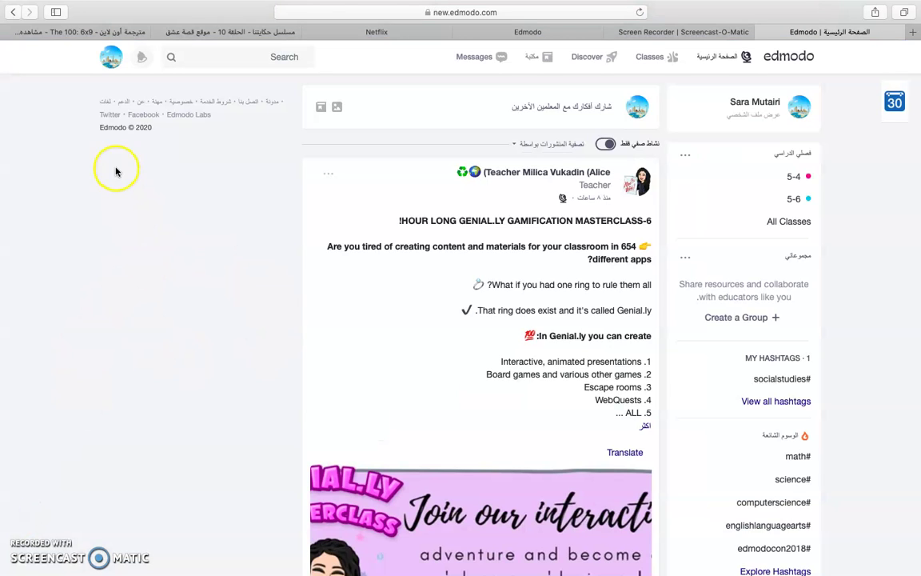
- Log out of the teacher account and open the تسجيل الدخول login form
{"action": "left_click", "coordinate": [111, 59]}
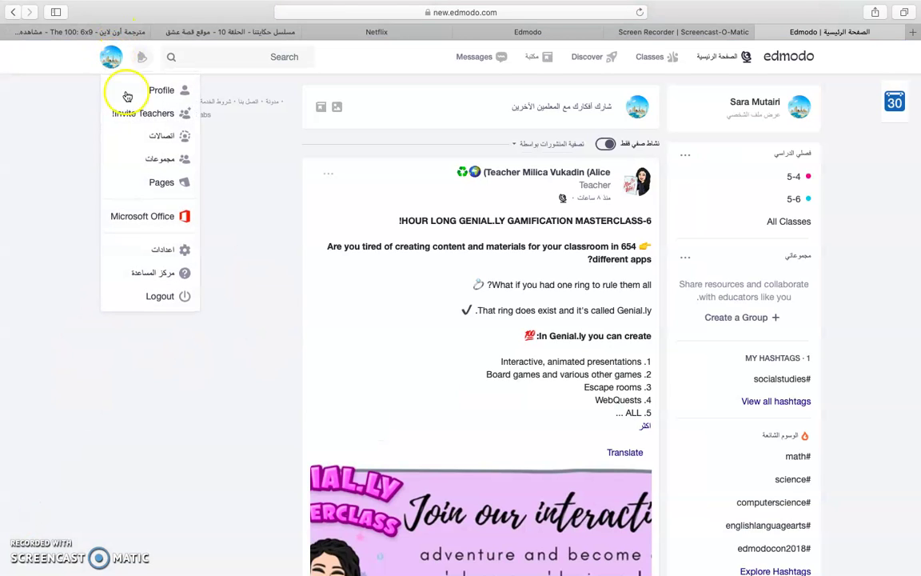
{"action": "left_click", "coordinate": [163, 296]}
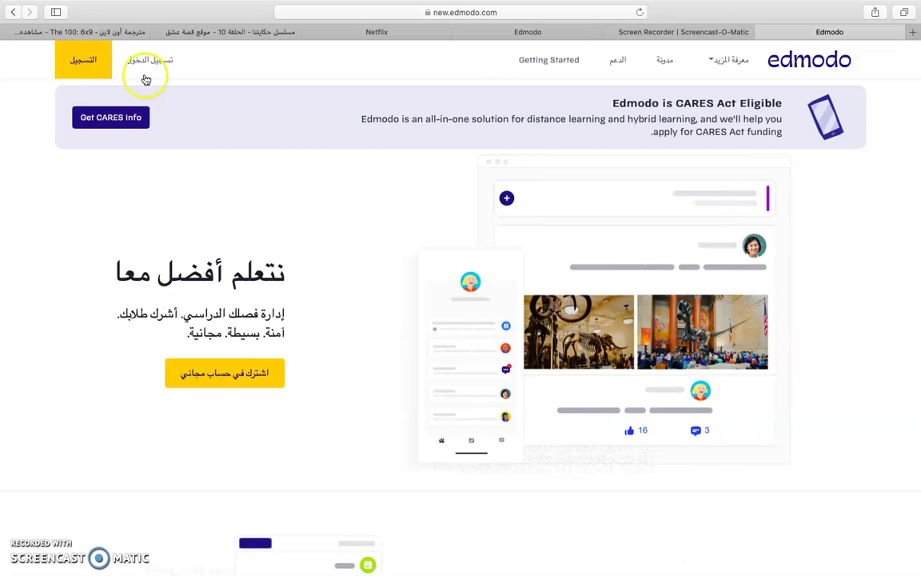
{"action": "left_click", "coordinate": [132, 66]}
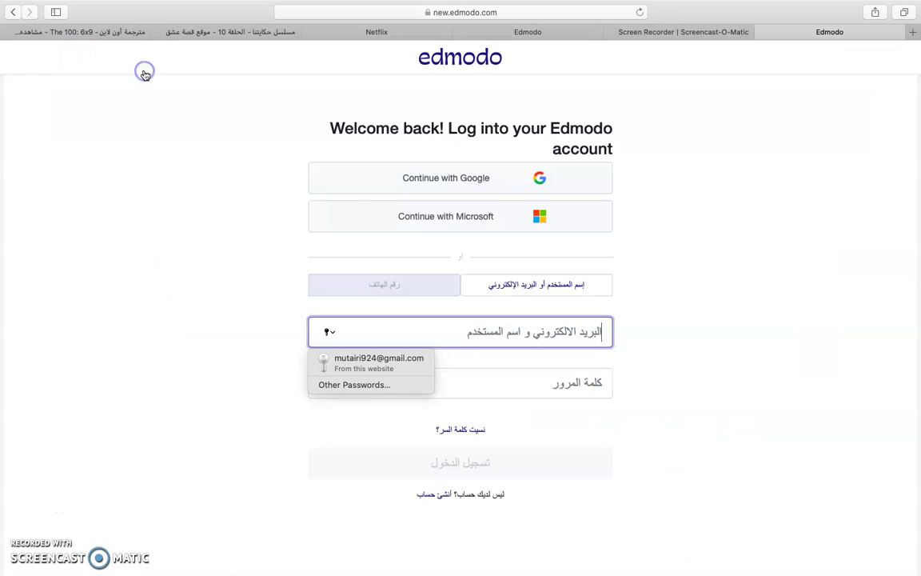
- Clear the stray letter from the email field and switch keyboard input to ABC
{"action": "left_click", "coordinate": [506, 324]}
{"action": "type", "text": "س"}
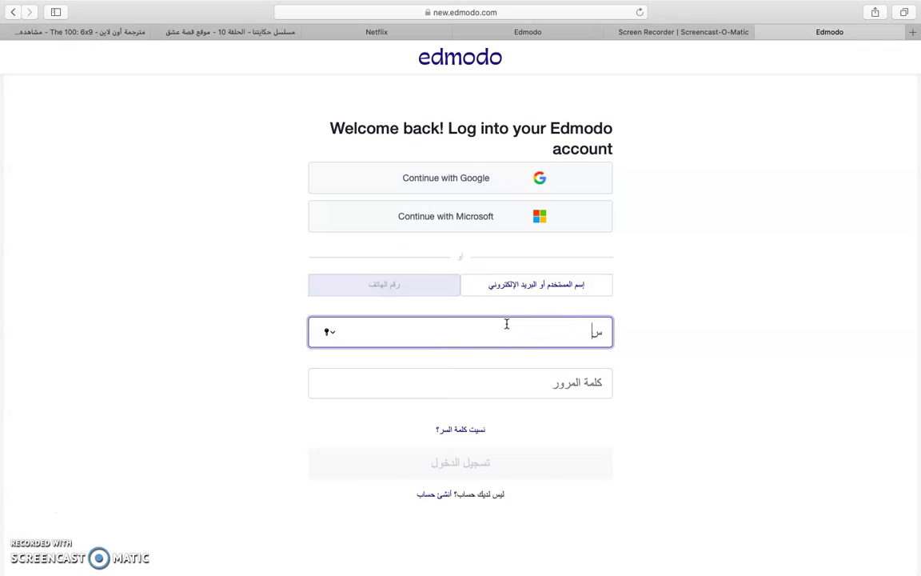
{"action": "key", "text": "BackSpace"}
{"action": "mouse_move", "coordinate": [710, 8]}
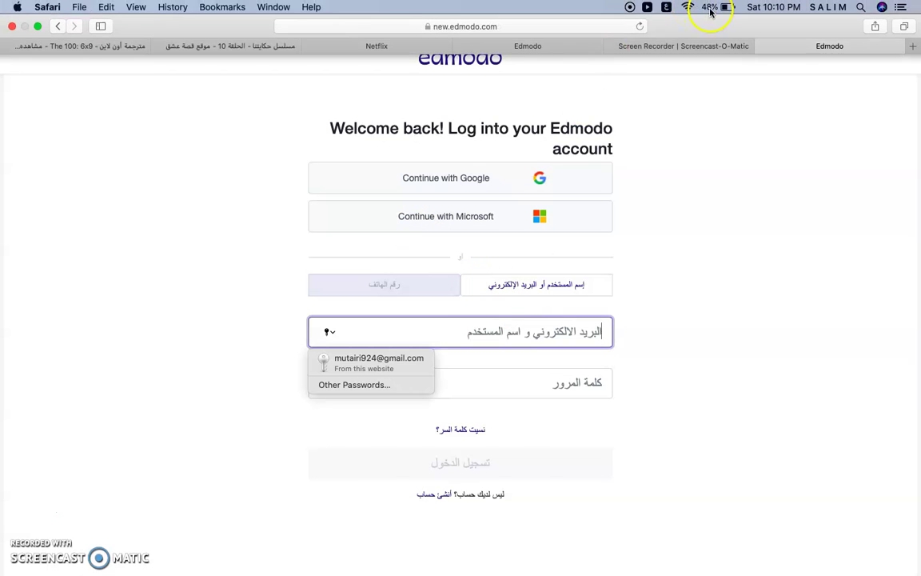
{"action": "left_click", "coordinate": [666, 8]}
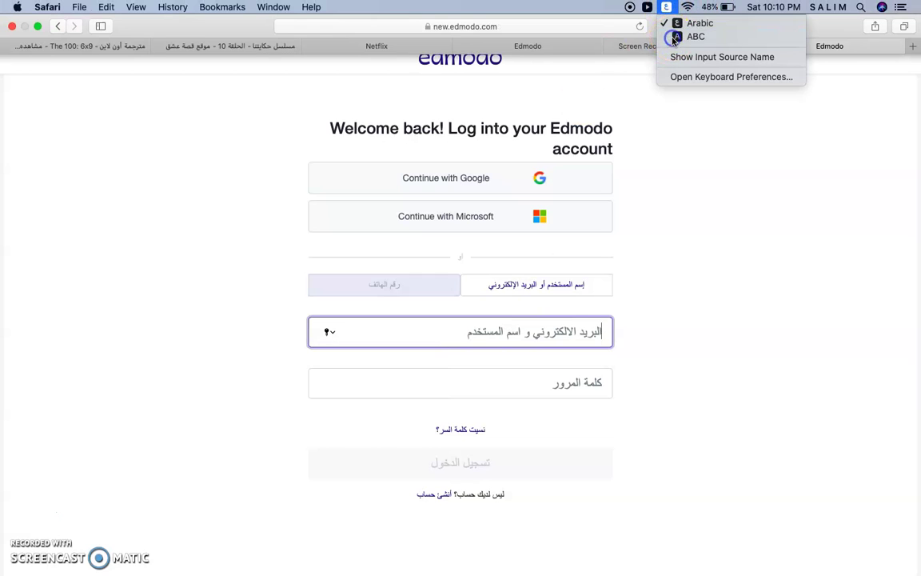
{"action": "left_click", "coordinate": [691, 36]}
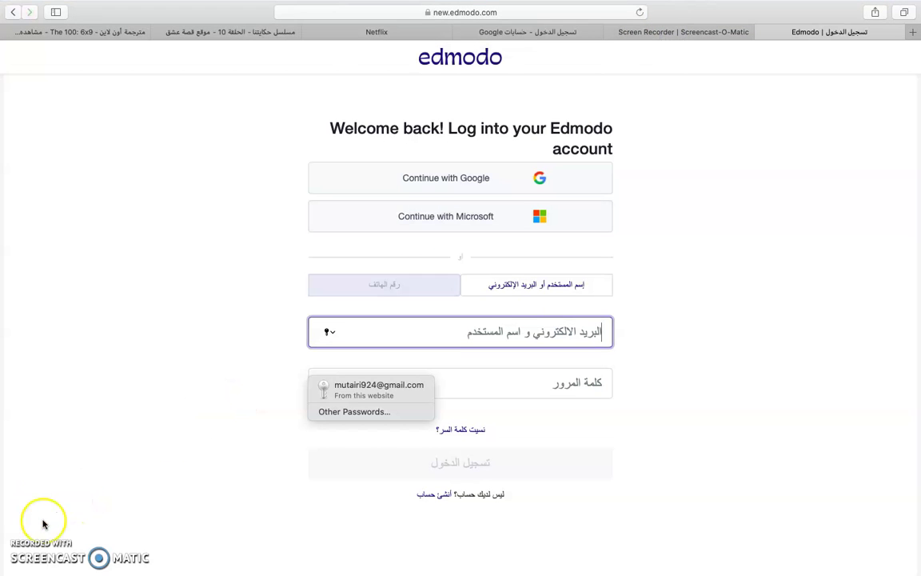
- Preview the Student Account sign-up form via التسجيل, then return to the account-type choice page
{"action": "left_click", "coordinate": [12, 12]}
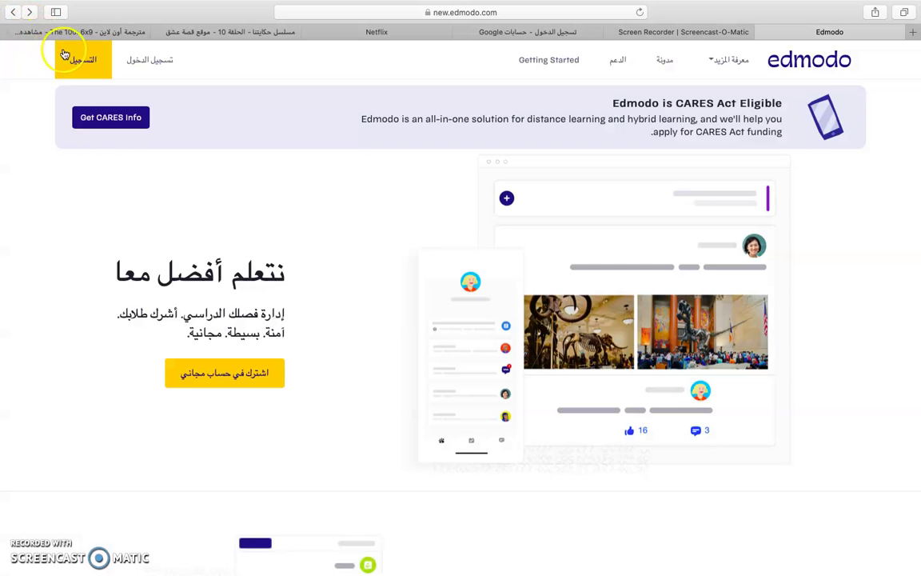
{"action": "left_click", "coordinate": [100, 68]}
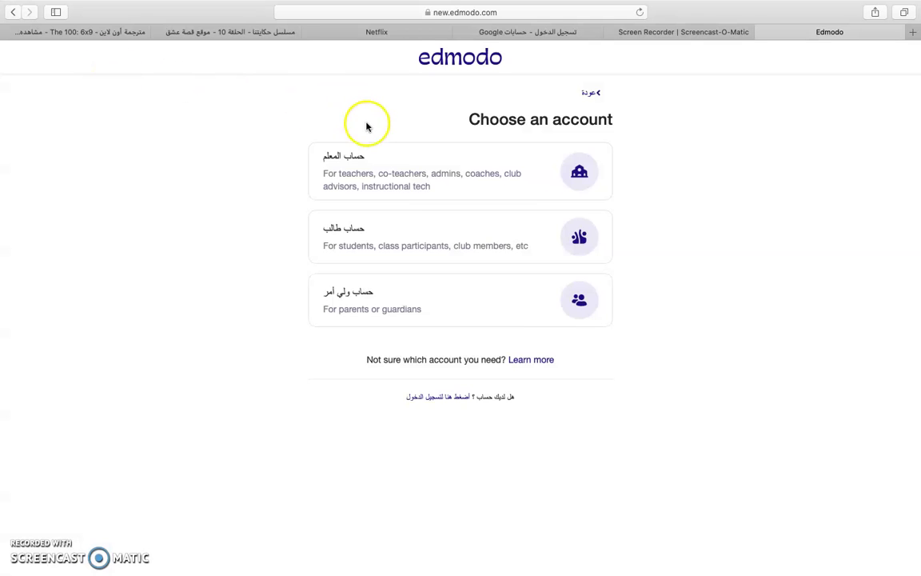
{"action": "left_click", "coordinate": [400, 234]}
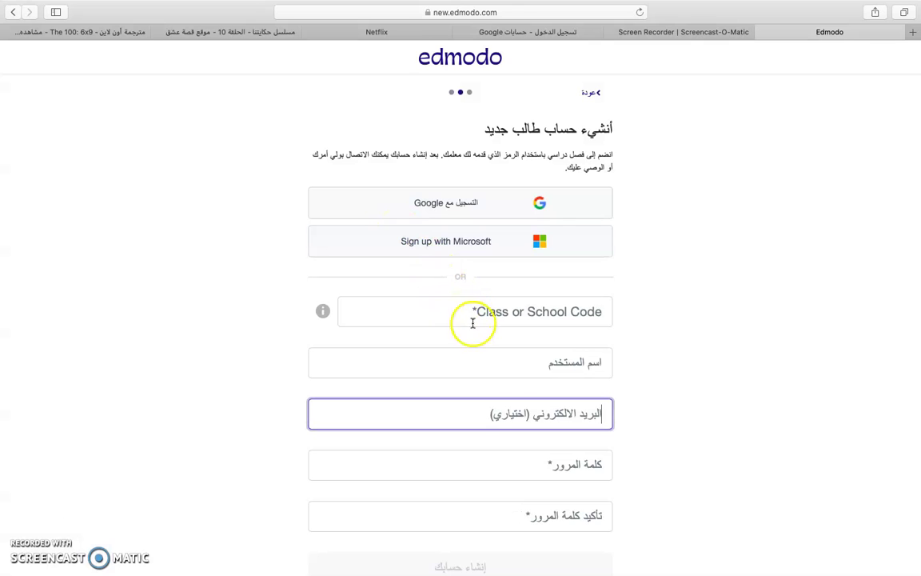
{"action": "scroll", "coordinate": [515, 366], "scroll_direction": "down", "scroll_amount": 2}
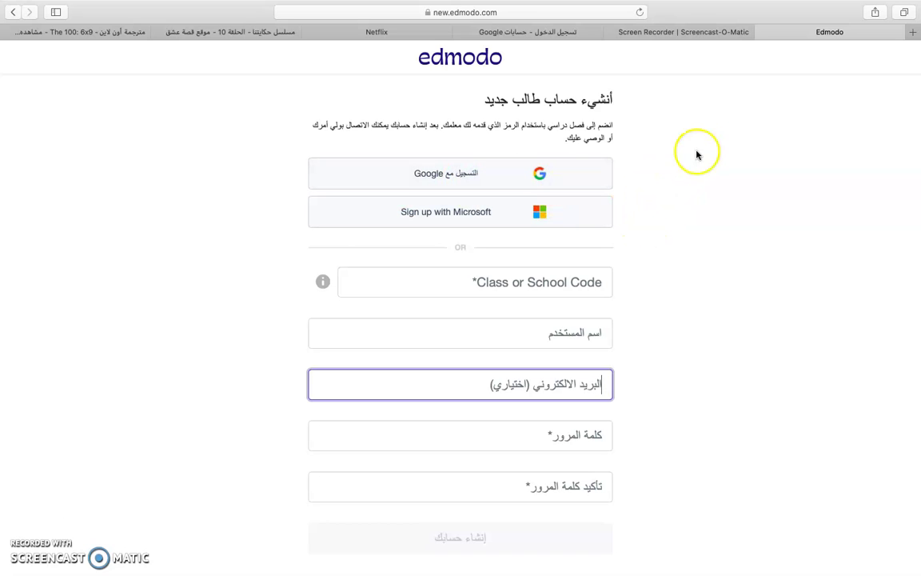
{"action": "left_click", "coordinate": [13, 14]}
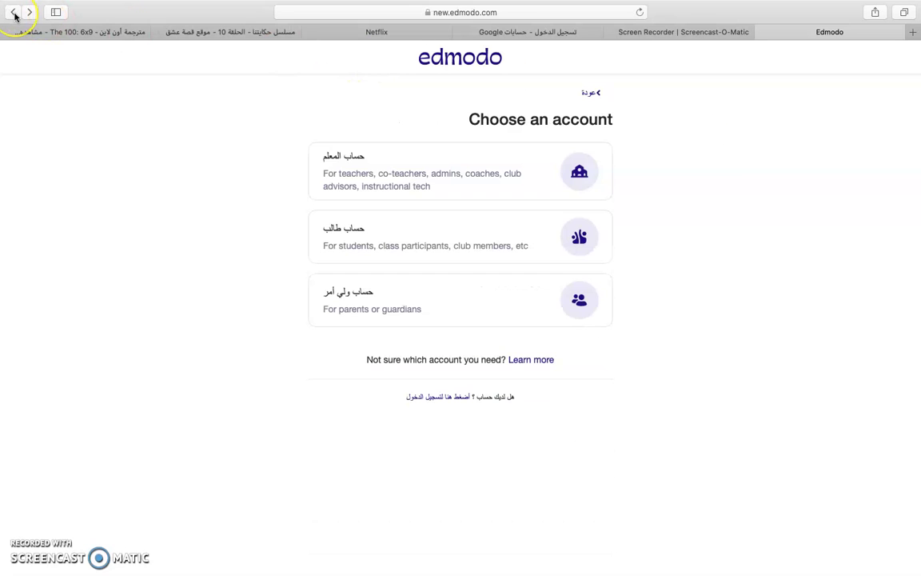
- Sign in as the student using Continue with Google and the student's Google account
{"action": "left_click", "coordinate": [14, 14]}
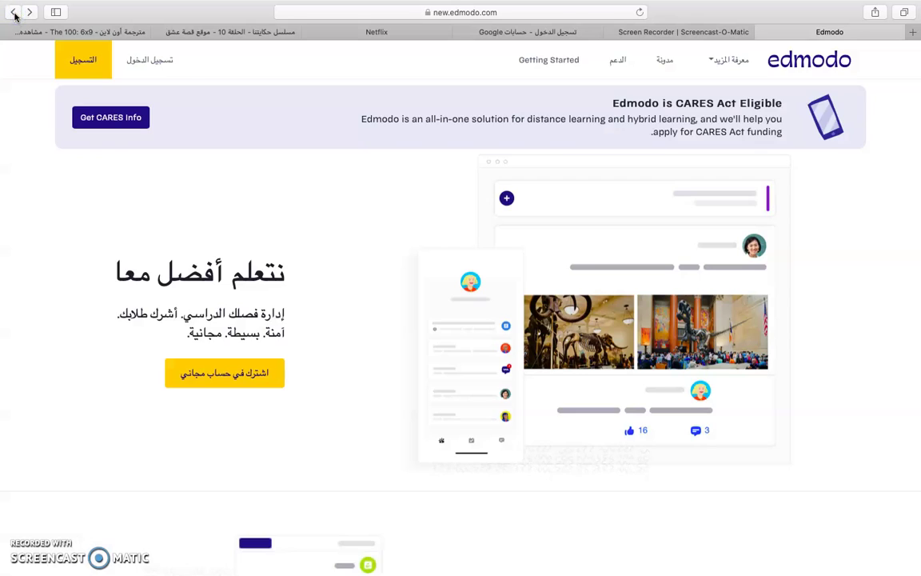
{"action": "left_click", "coordinate": [135, 63]}
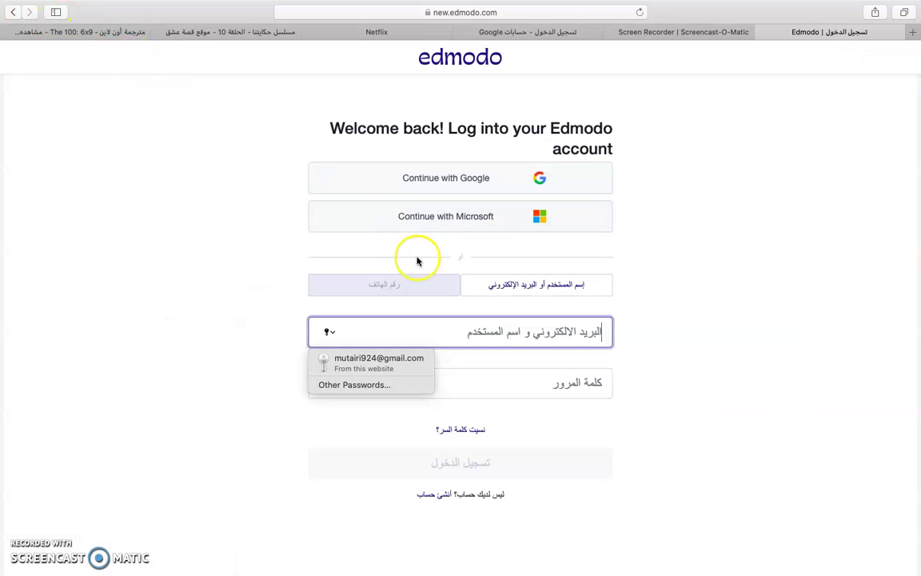
{"action": "left_click", "coordinate": [469, 179]}
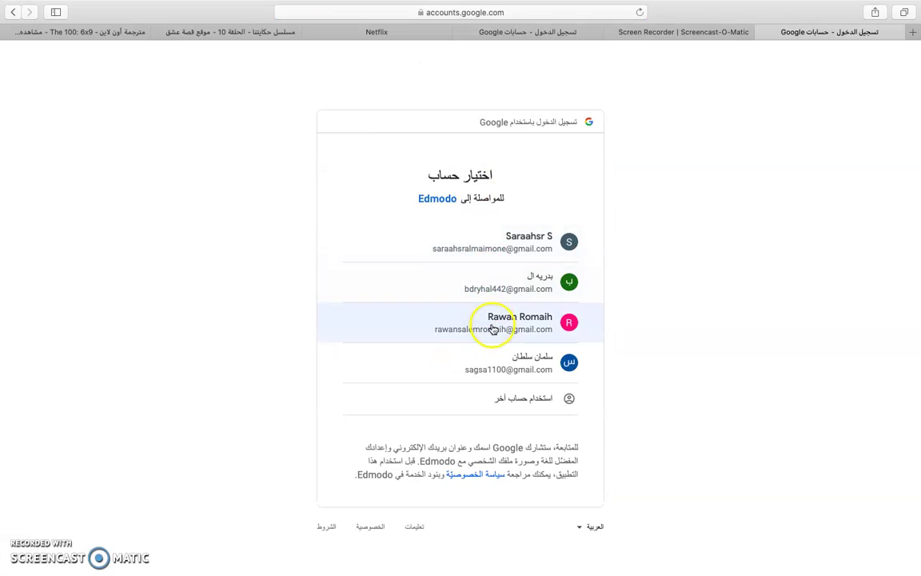
{"action": "left_click", "coordinate": [500, 370]}
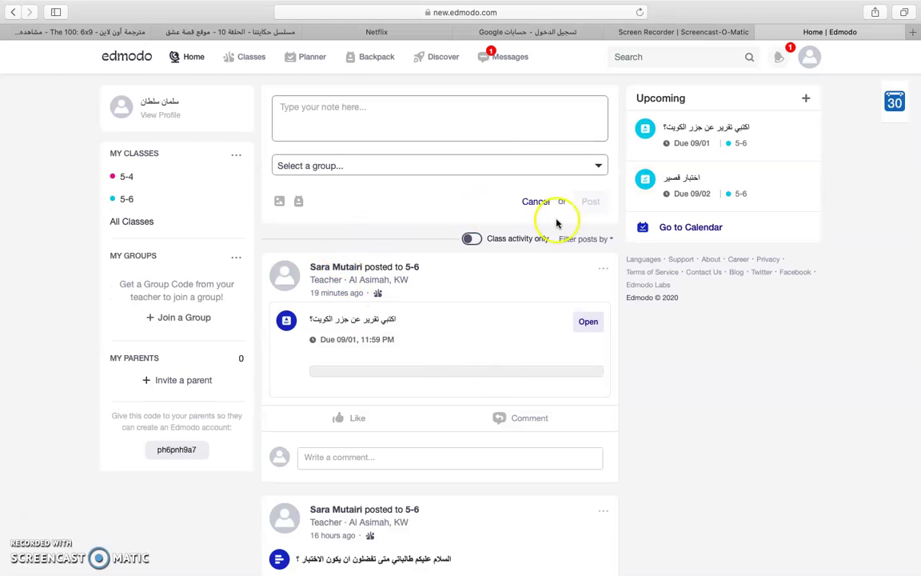
- Look at the student's profile and the All Classes list (5-4, 5-6), then return home
{"action": "left_click", "coordinate": [130, 110]}
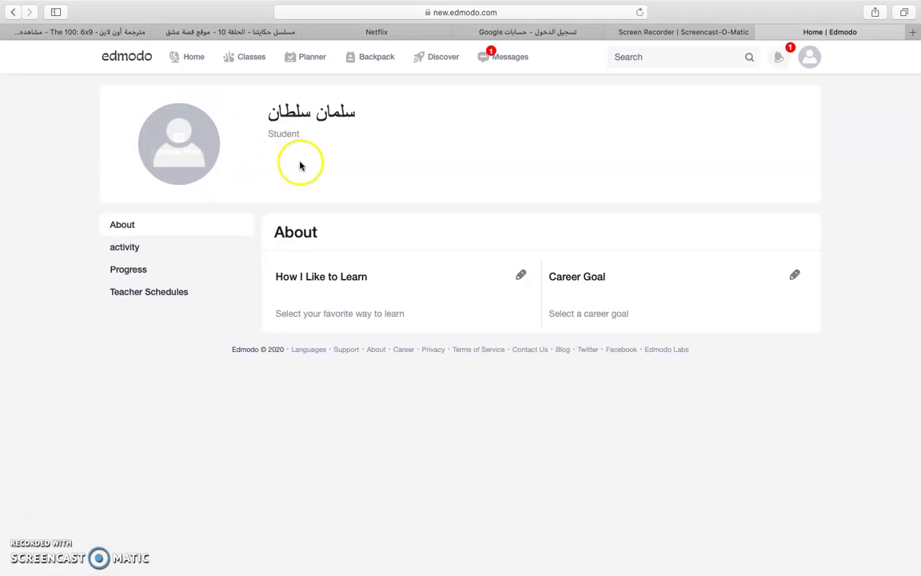
{"action": "left_click", "coordinate": [192, 70]}
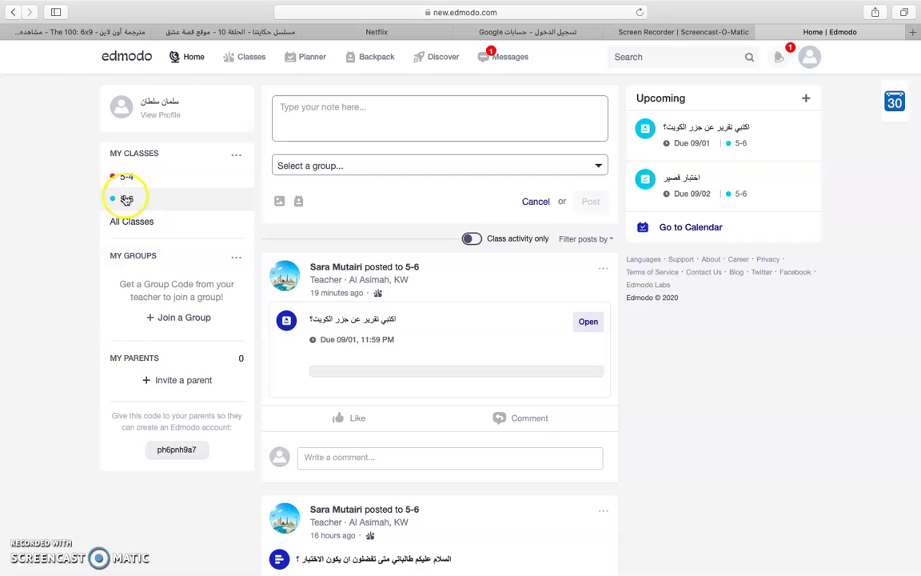
{"action": "left_click", "coordinate": [141, 223]}
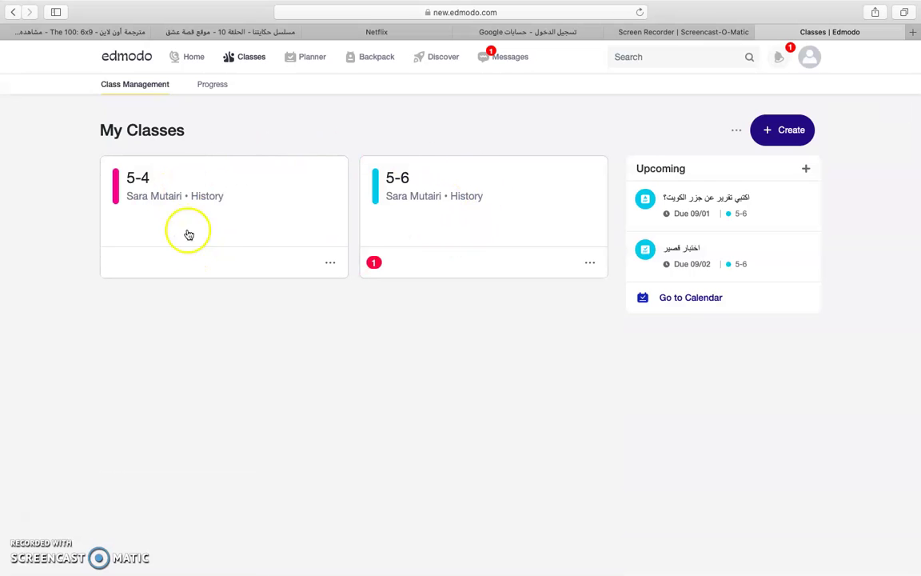
{"action": "left_click", "coordinate": [17, 514]}
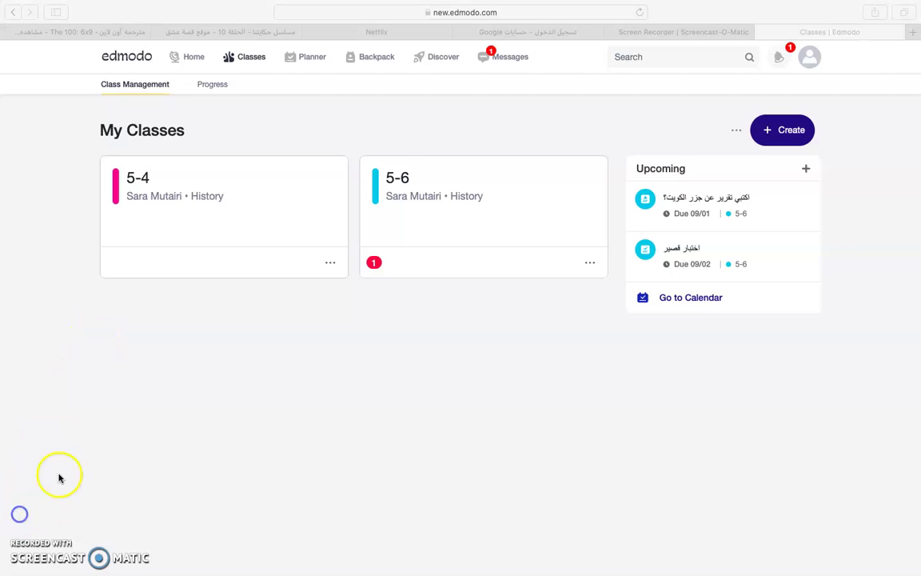
{"action": "left_click", "coordinate": [194, 59]}
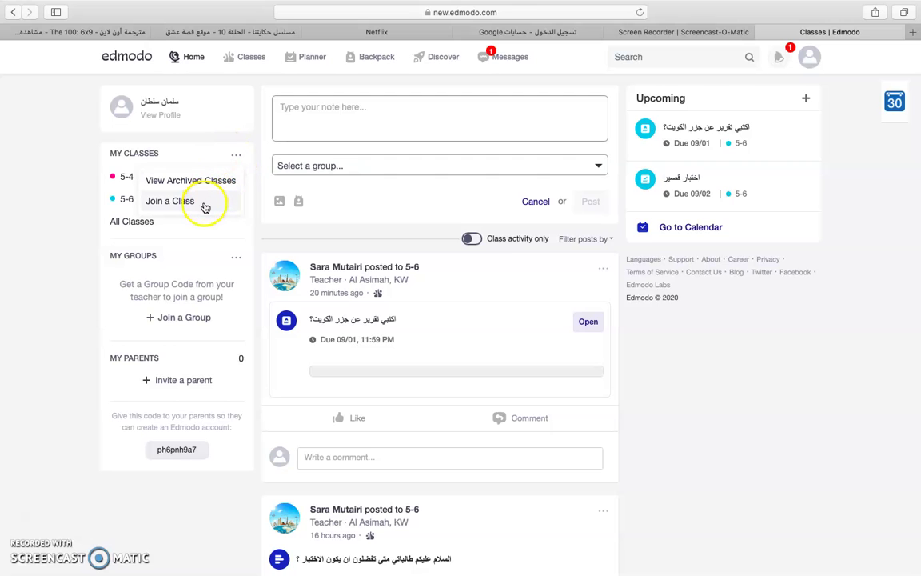
- Open and cancel the Join a Class form, then address a new note to class 5-6
{"action": "left_click", "coordinate": [204, 202]}
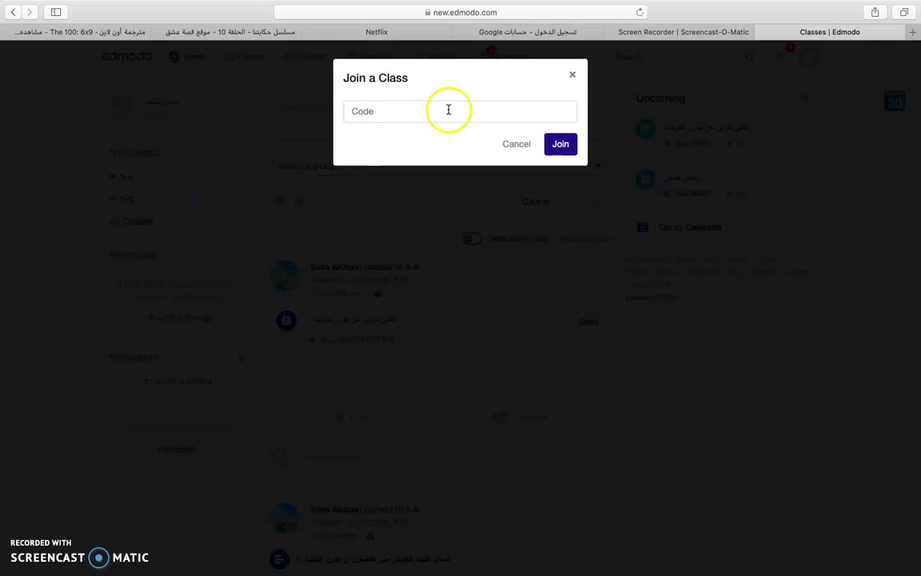
{"action": "left_click", "coordinate": [528, 151]}
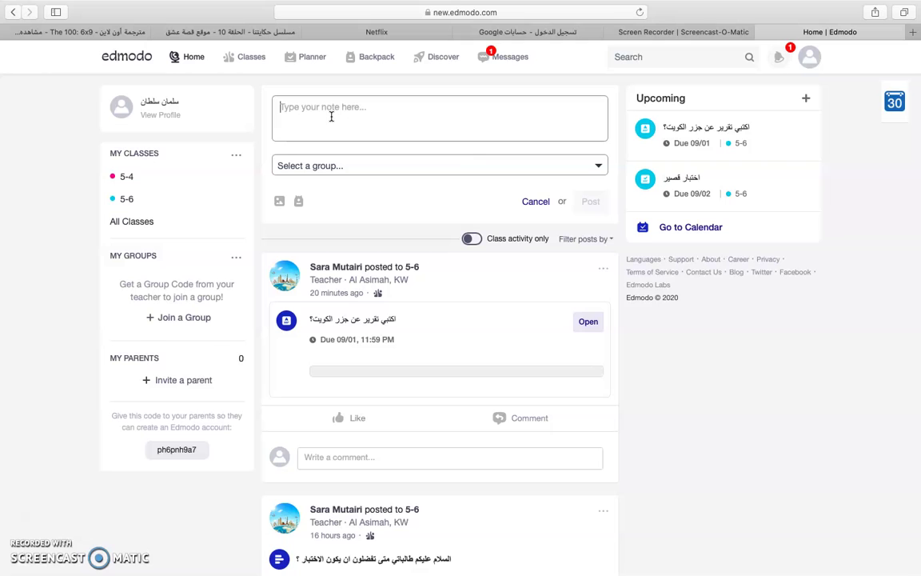
{"action": "left_click", "coordinate": [601, 166]}
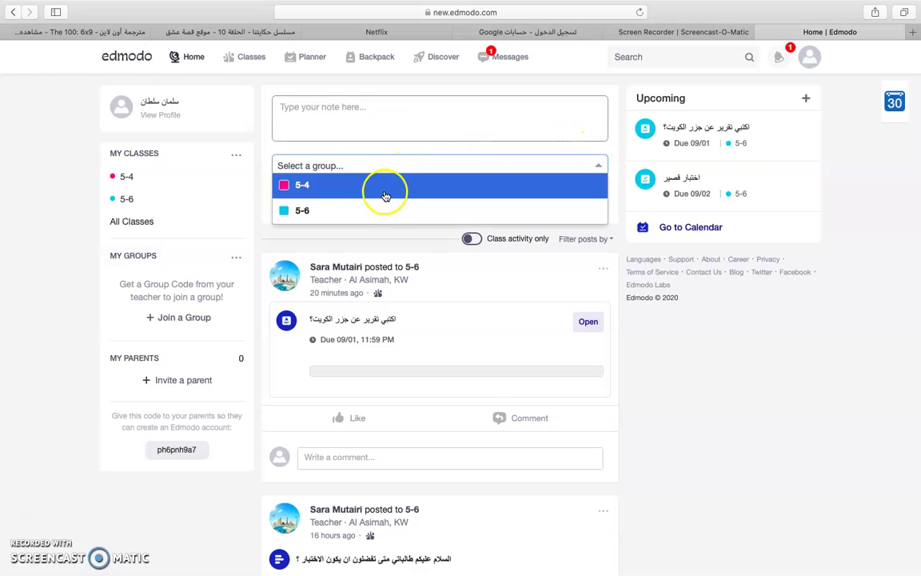
{"action": "left_click", "coordinate": [408, 211]}
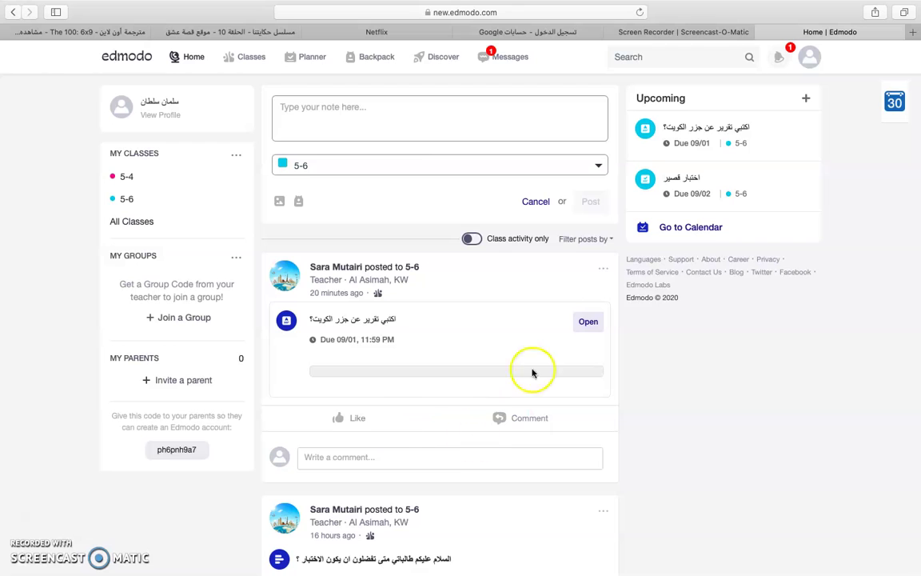
- Scroll through the home feed, then open My Classes showing History 5-4 and 5-6
{"action": "scroll", "coordinate": [551, 305], "scroll_direction": "down", "scroll_amount": 2}
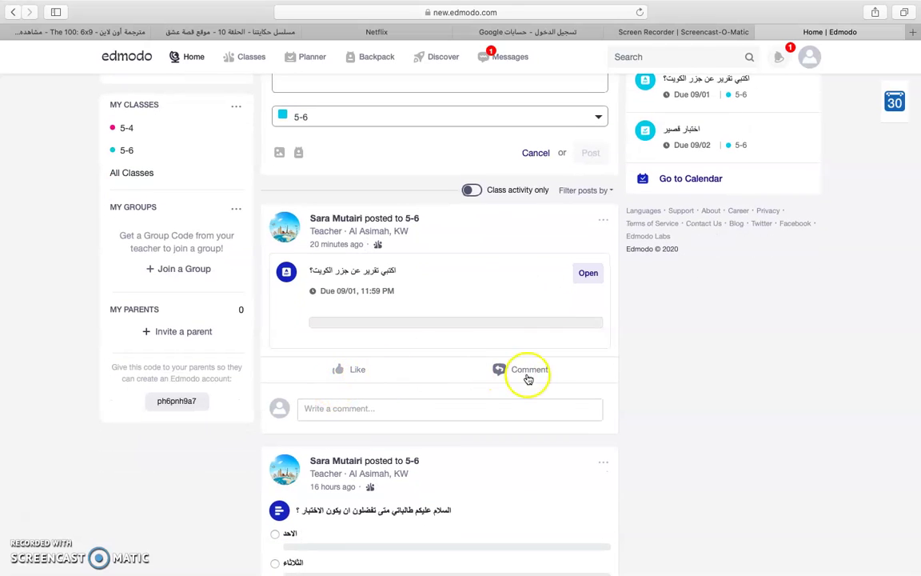
{"action": "scroll", "coordinate": [618, 468], "scroll_direction": "down", "scroll_amount": 10}
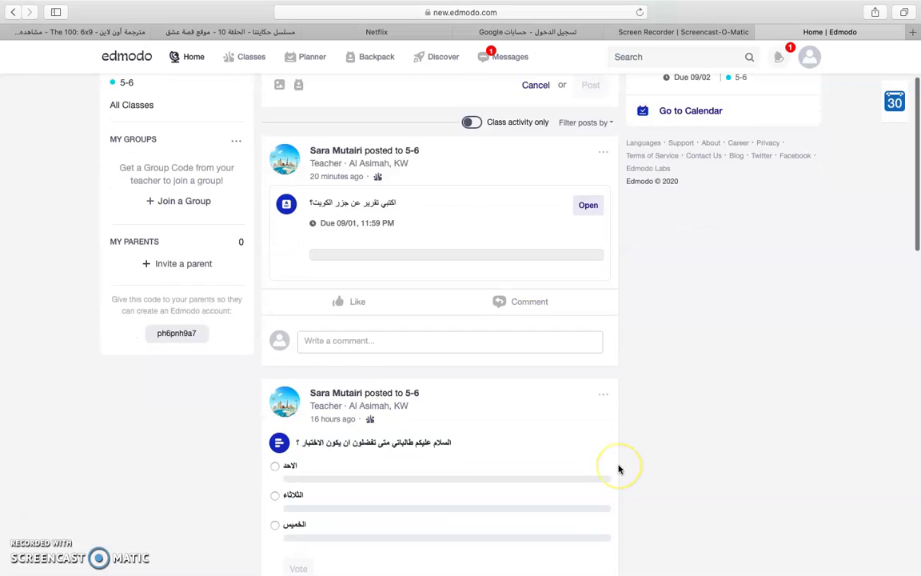
{"action": "scroll", "coordinate": [619, 462], "scroll_direction": "down", "scroll_amount": 2}
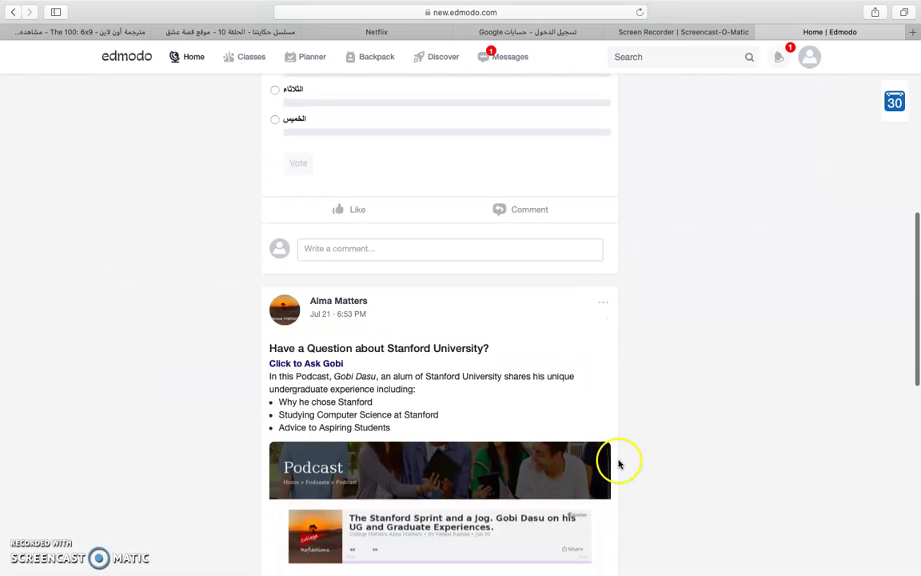
{"action": "scroll", "coordinate": [655, 400], "scroll_direction": "down", "scroll_amount": 2}
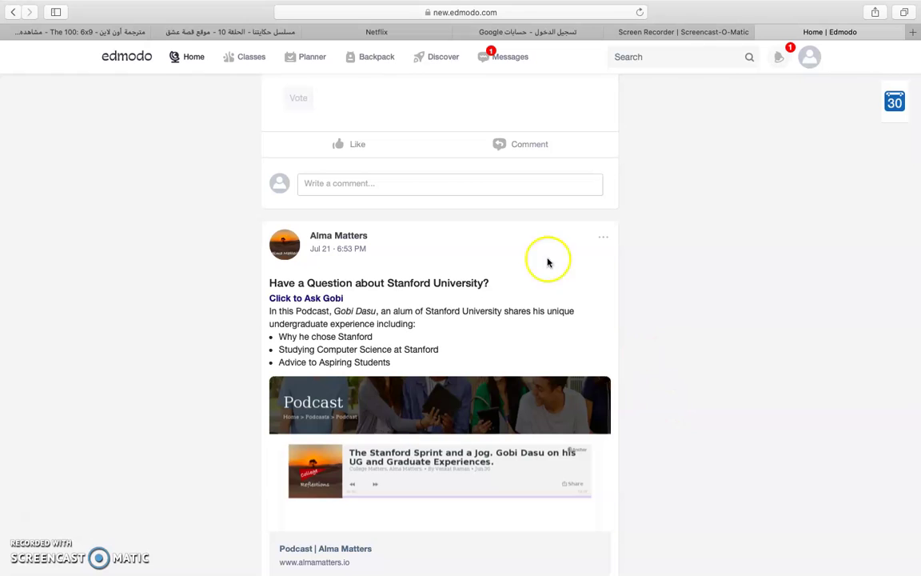
{"action": "scroll", "coordinate": [681, 285], "scroll_direction": "down", "scroll_amount": 5}
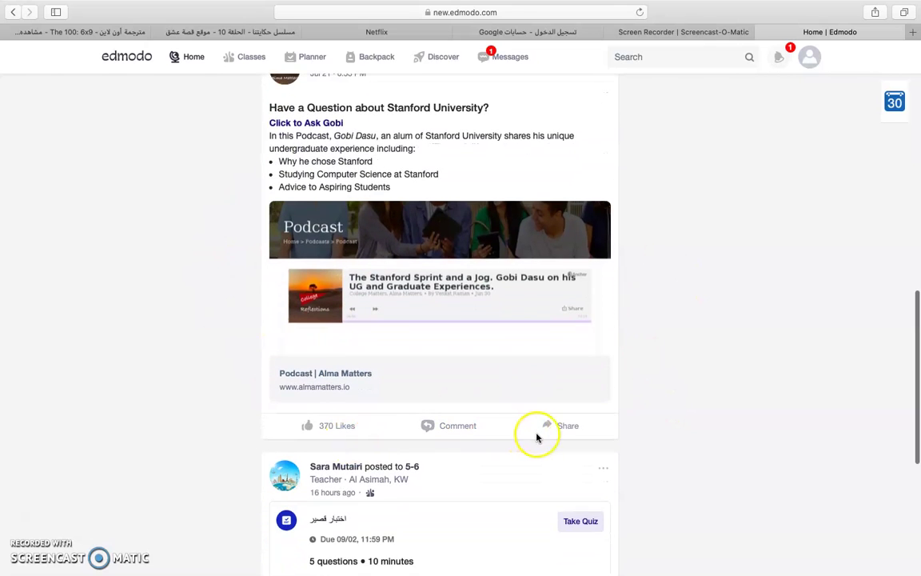
{"action": "scroll", "coordinate": [658, 431], "scroll_direction": "down", "scroll_amount": 2}
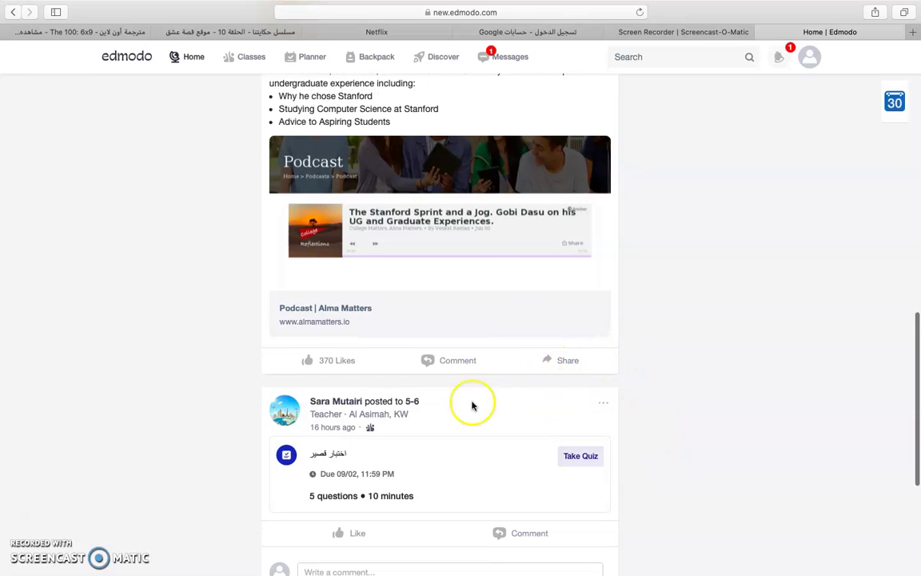
{"action": "scroll", "coordinate": [103, 502], "scroll_direction": "down", "scroll_amount": 5}
{"action": "scroll", "coordinate": [380, 386], "scroll_direction": "up", "scroll_amount": 12}
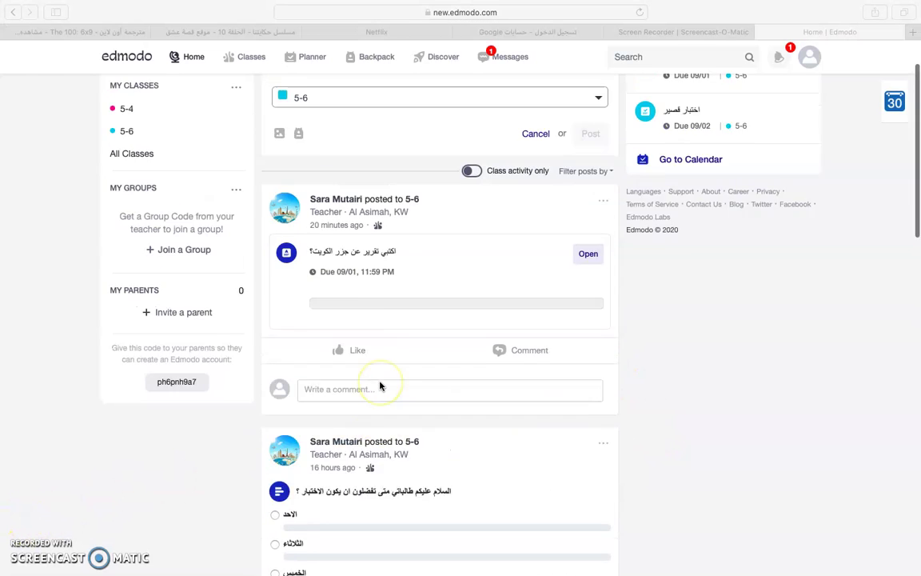
{"action": "left_click", "coordinate": [256, 58]}
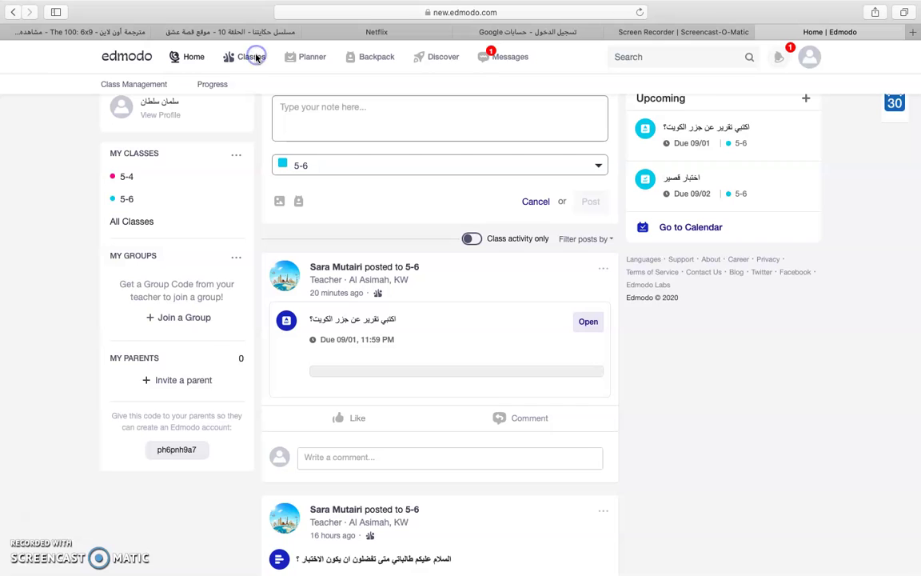
{"action": "left_click", "coordinate": [252, 61]}
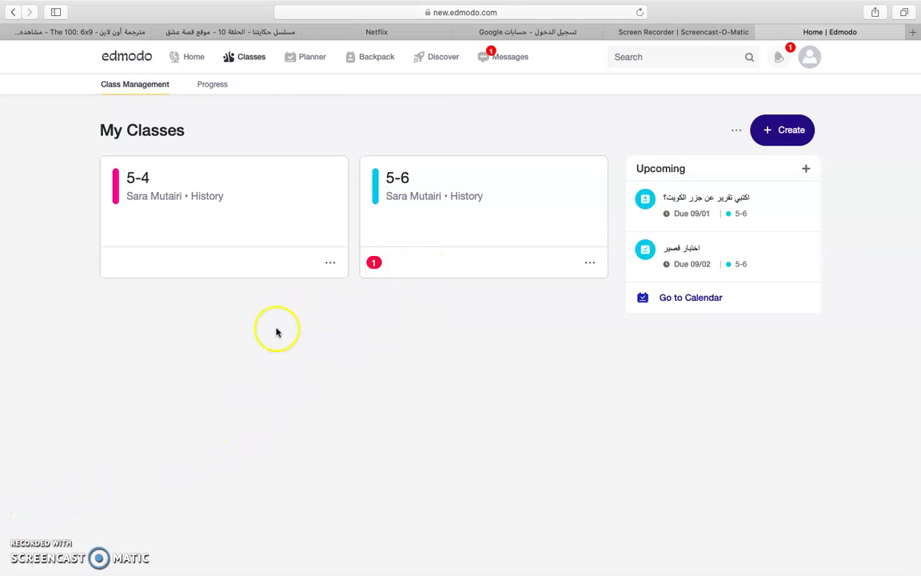
- Open the 5-6 short quiz 'اختبار قصير' from the Planner and start it
{"action": "left_click", "coordinate": [309, 60]}
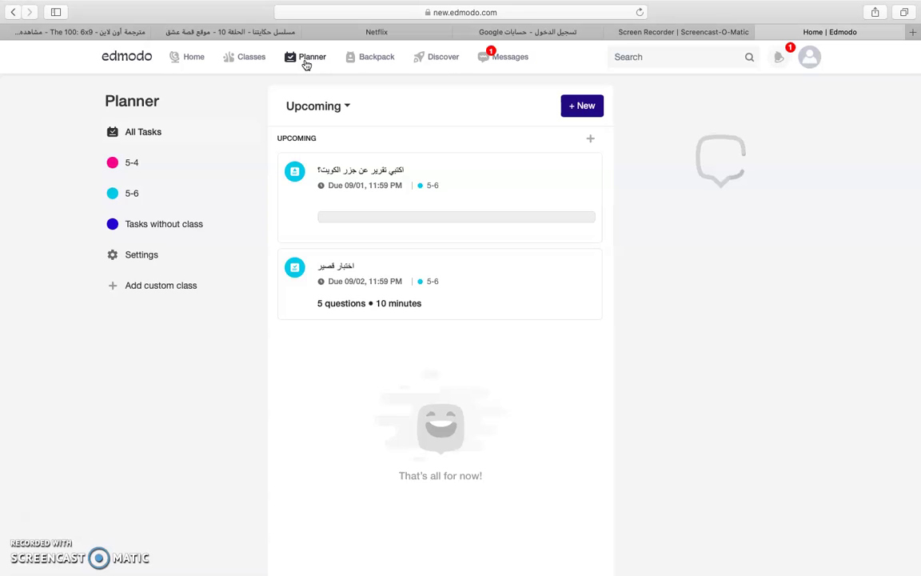
{"action": "mouse_move", "coordinate": [384, 294]}
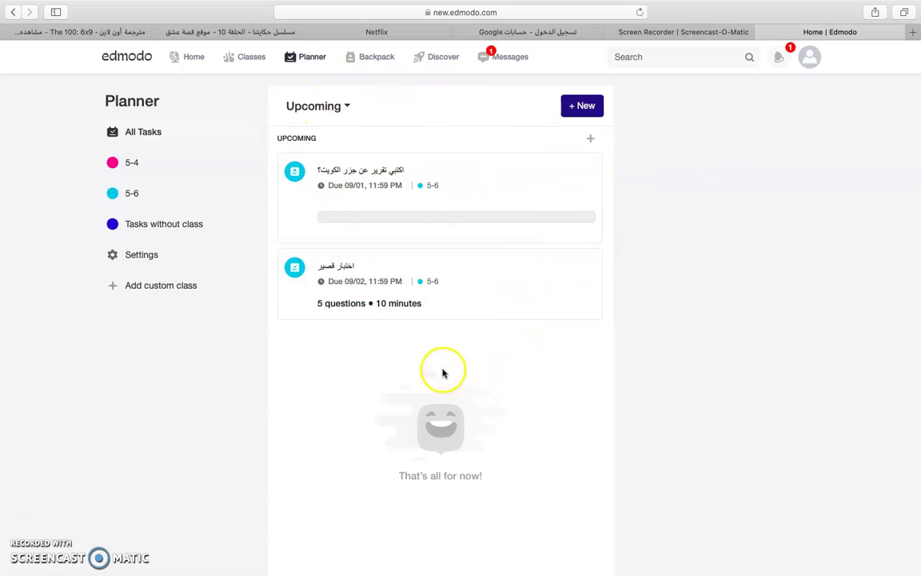
{"action": "left_click", "coordinate": [448, 306]}
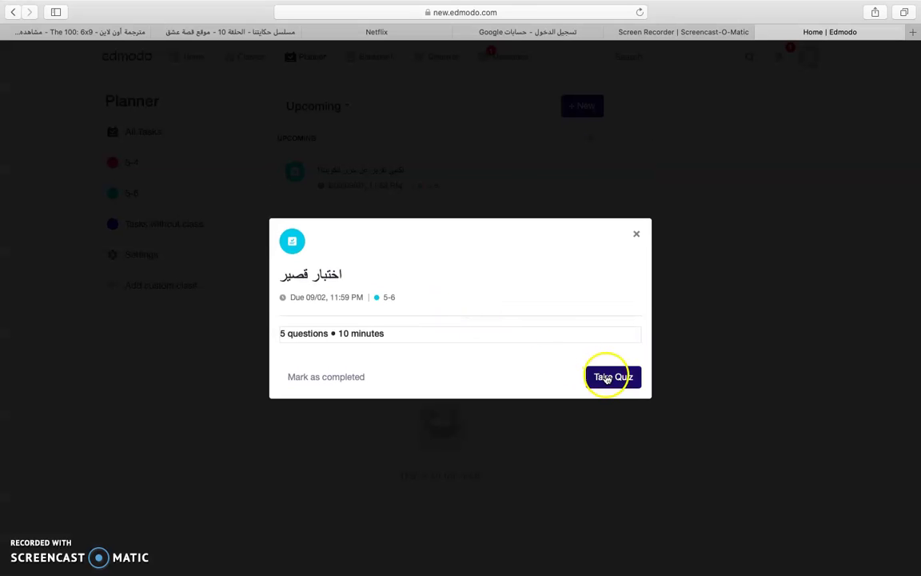
{"action": "left_click", "coordinate": [610, 378]}
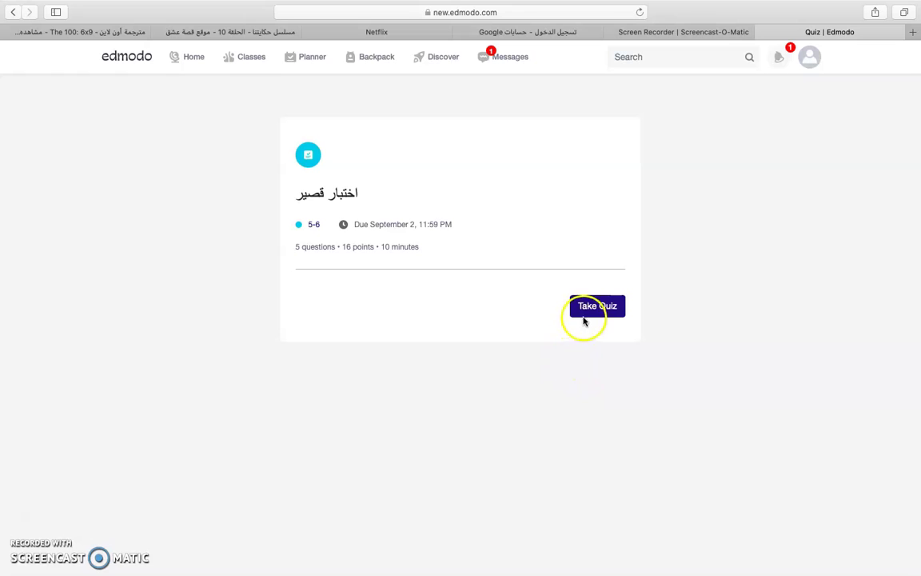
- Begin the quiz, answer question 1 with A, and move past the matching question to question 3
{"action": "left_click", "coordinate": [586, 311]}
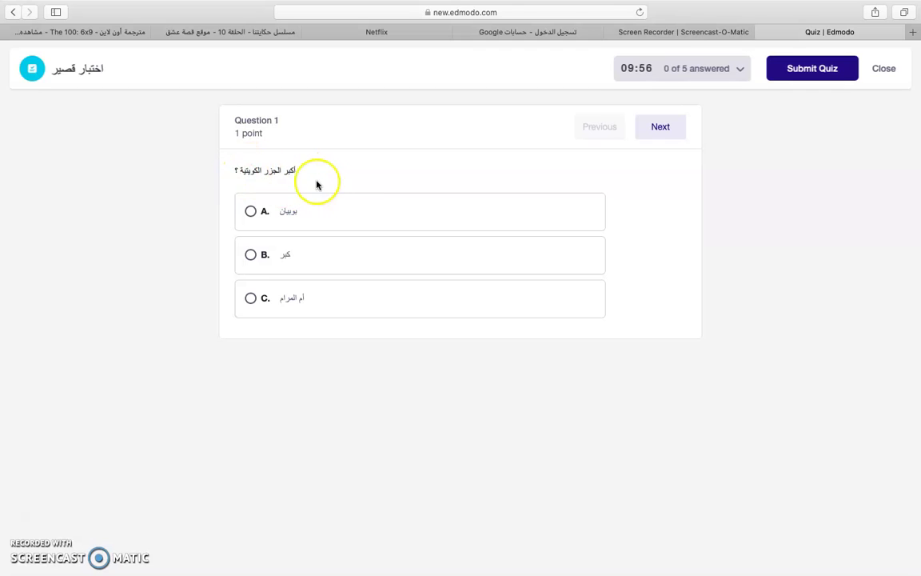
{"action": "left_click", "coordinate": [255, 211]}
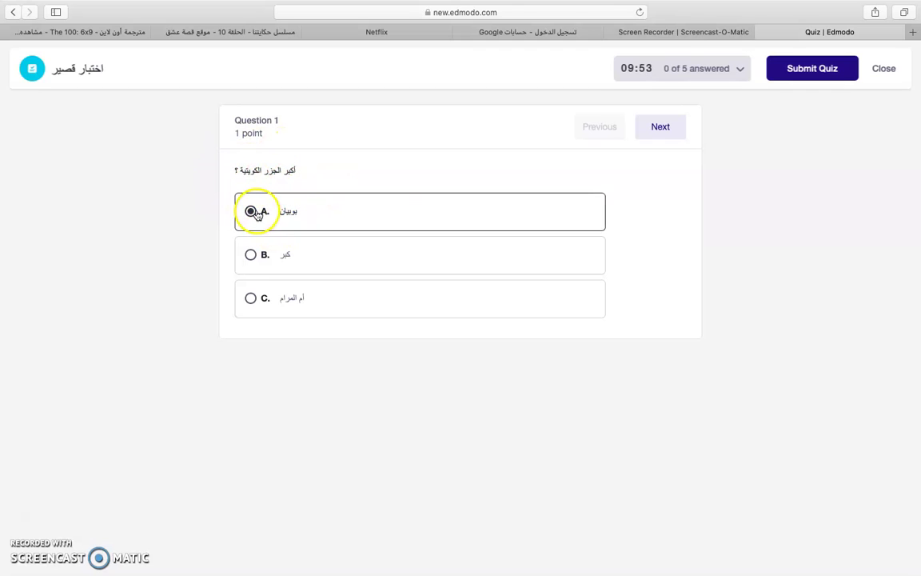
{"action": "left_click", "coordinate": [661, 133]}
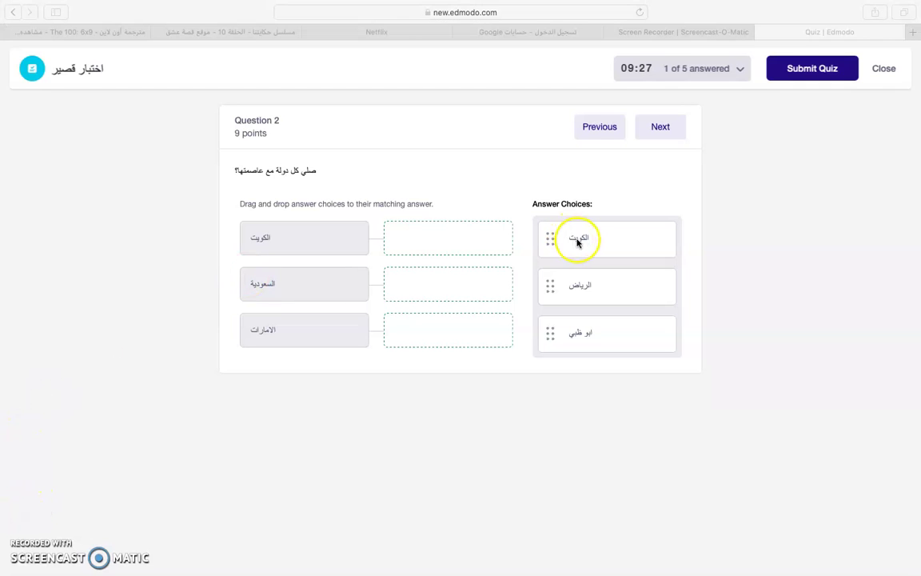
{"action": "left_click_drag", "start_coordinate": [578, 242], "coordinate": [339, 239]}
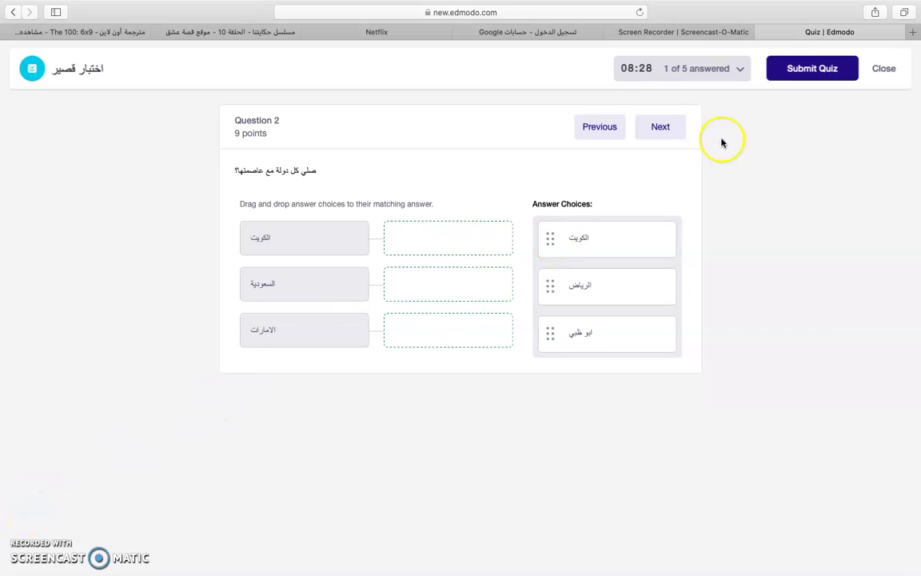
{"action": "left_click", "coordinate": [660, 126]}
{"action": "left_click", "coordinate": [604, 126]}
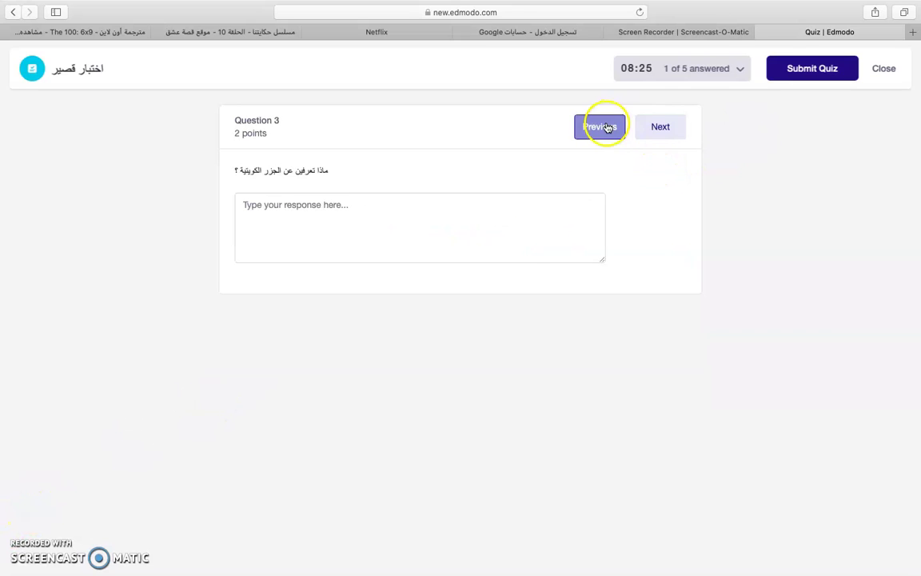
{"action": "left_click", "coordinate": [663, 132]}
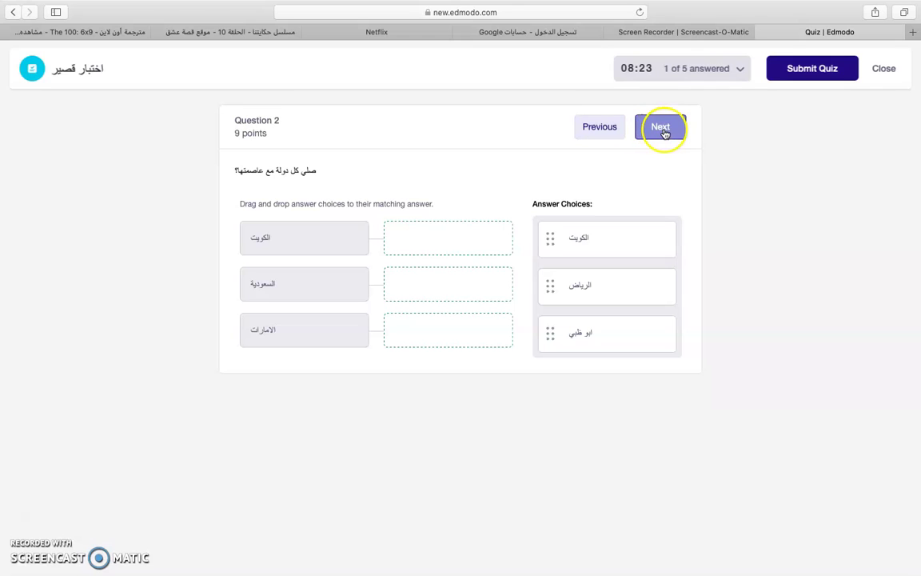
{"action": "left_click", "coordinate": [350, 205]}
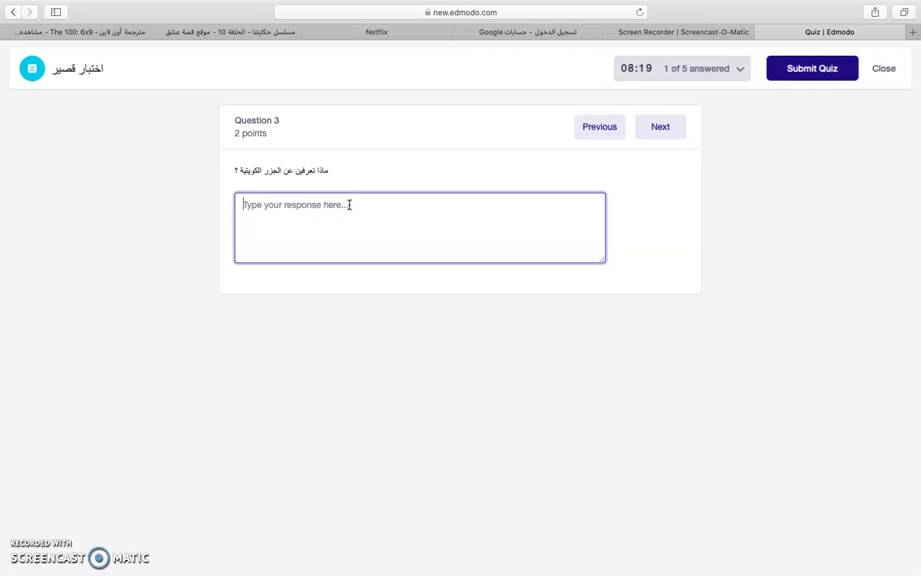
- Answer question 4 True and question 5 with option A, then submit the quiz
{"action": "left_click", "coordinate": [658, 127]}
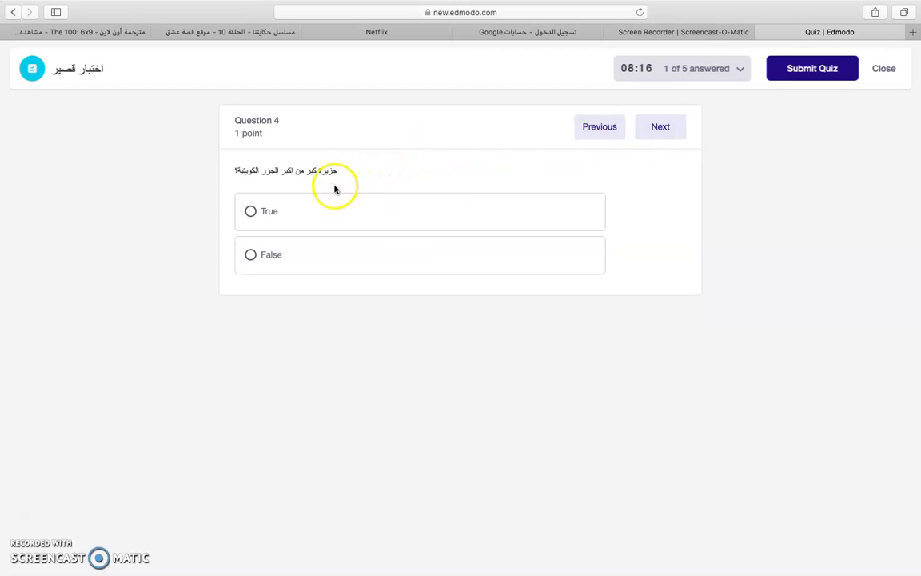
{"action": "left_click", "coordinate": [266, 214]}
{"action": "left_click", "coordinate": [651, 131]}
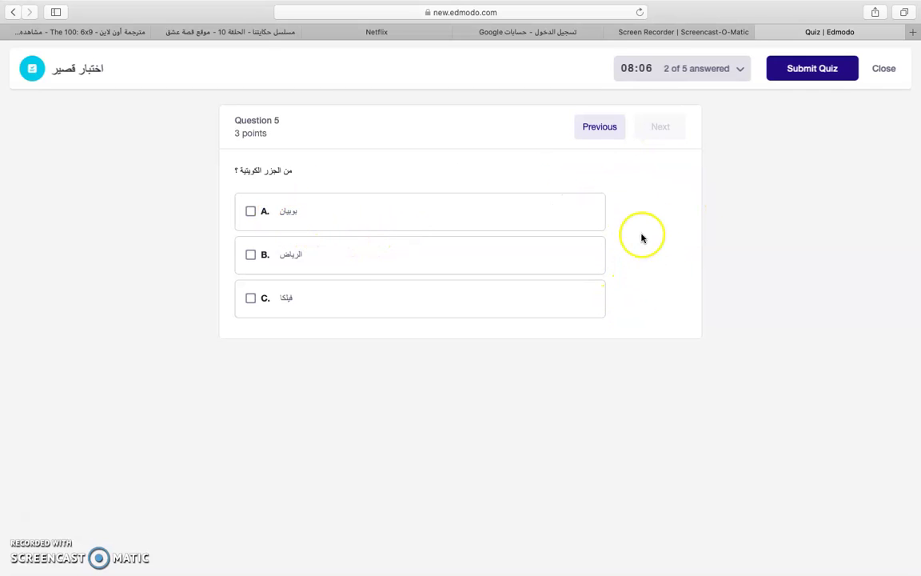
{"action": "left_click", "coordinate": [565, 214]}
{"action": "left_click", "coordinate": [565, 214]}
{"action": "left_click", "coordinate": [565, 212]}
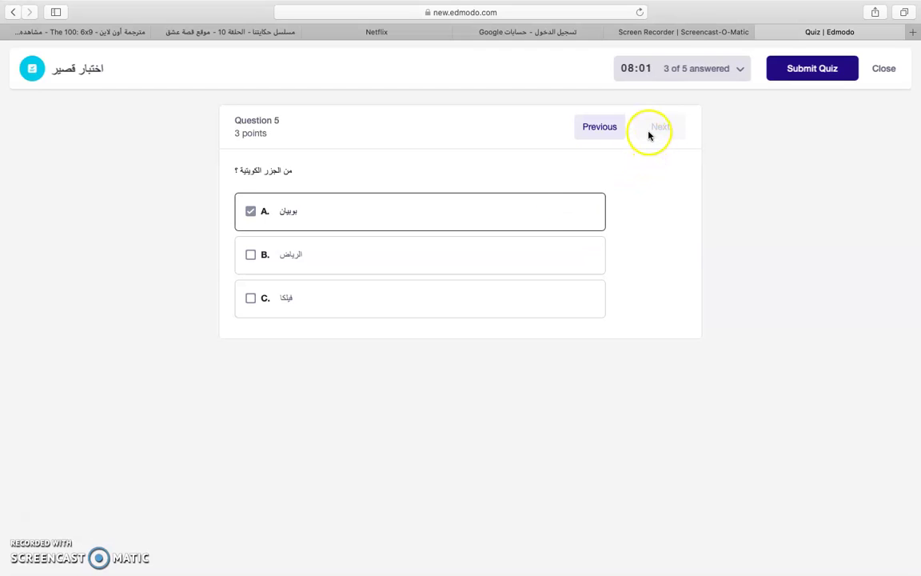
{"action": "left_click", "coordinate": [812, 71]}
- Confirm submission, review each graded question (3/16 total, question 5 ungraded), and close the review
{"action": "left_click", "coordinate": [558, 183]}
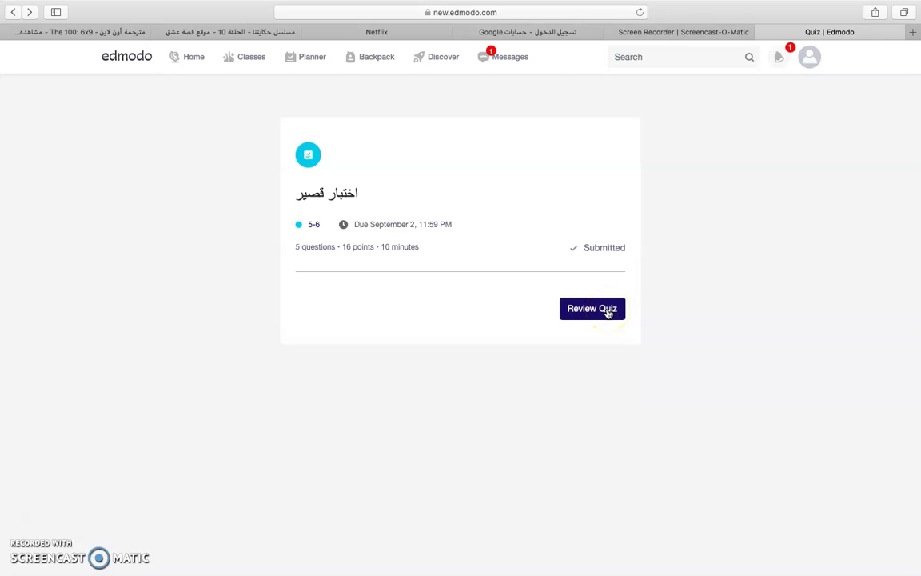
{"action": "left_click", "coordinate": [615, 312]}
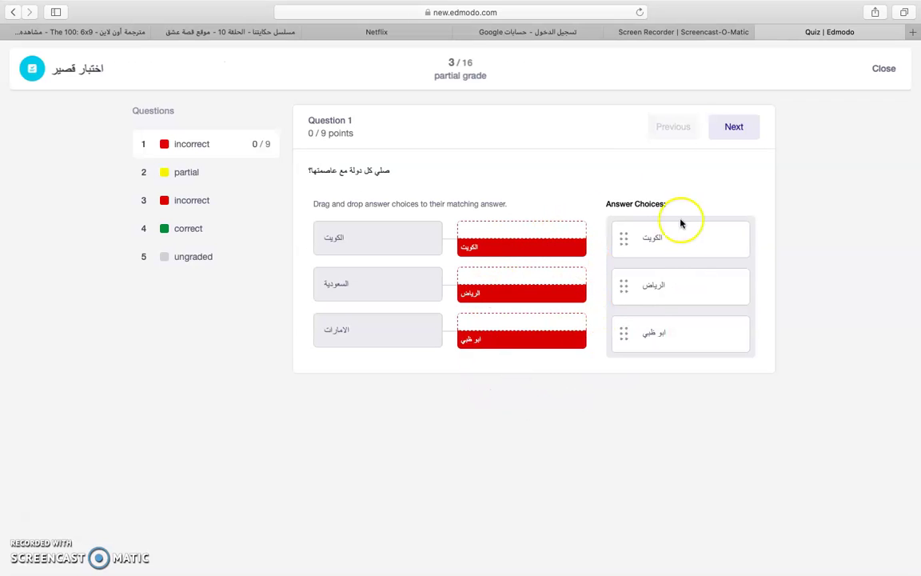
{"action": "left_click", "coordinate": [241, 179]}
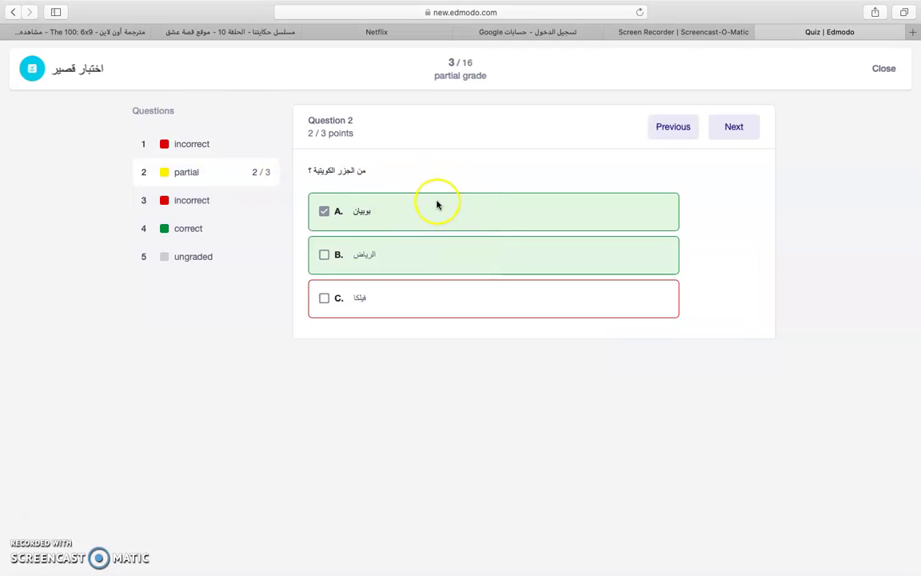
{"action": "left_click", "coordinate": [248, 203]}
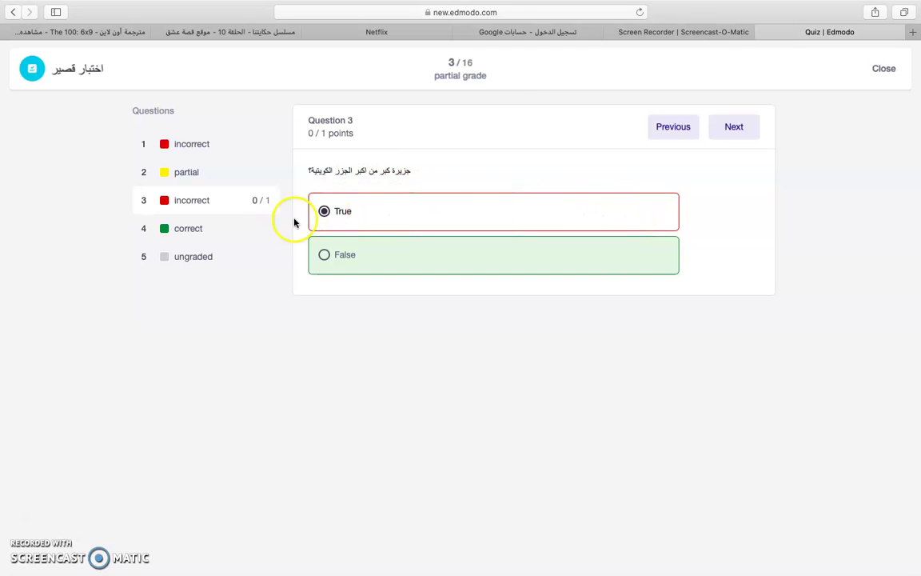
{"action": "left_click", "coordinate": [246, 232]}
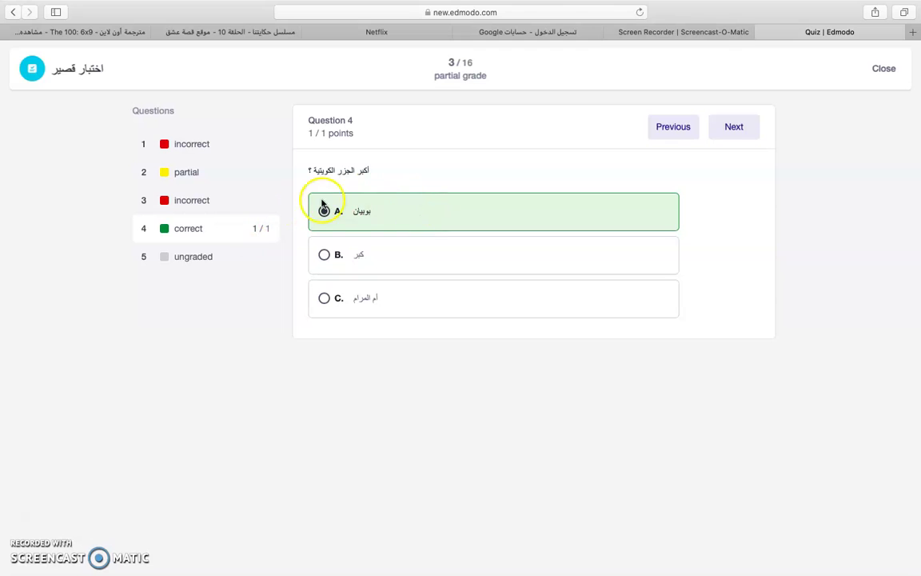
{"action": "left_click", "coordinate": [244, 255]}
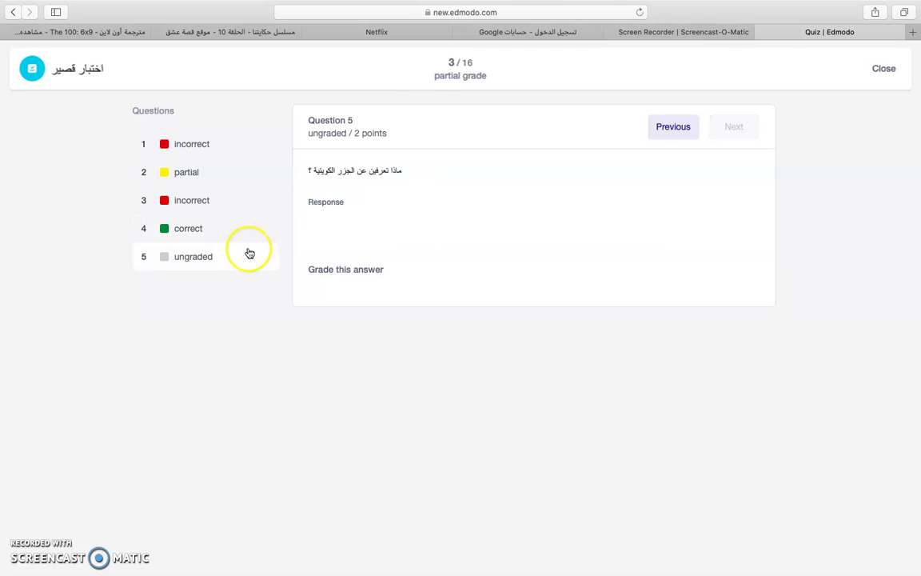
{"action": "left_click", "coordinate": [191, 237]}
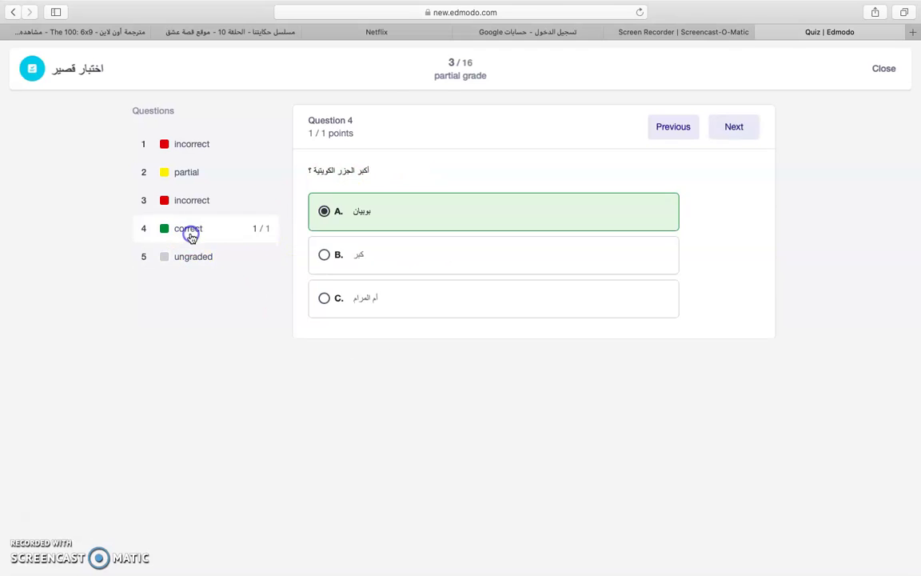
{"action": "left_click", "coordinate": [886, 70]}
{"action": "left_click", "coordinate": [885, 71]}
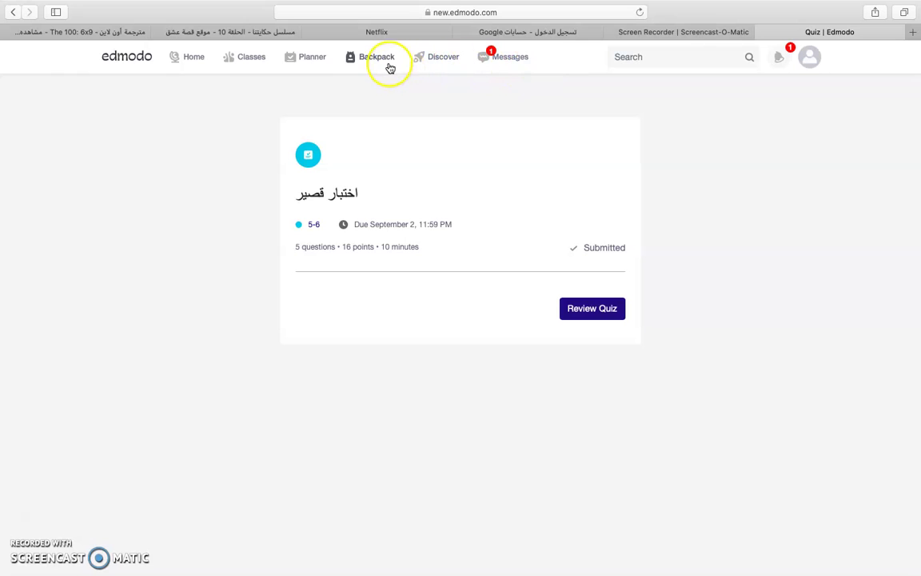
- Create a blank Word document, untitled.docx, in the Backpack through Word for the web
{"action": "left_click", "coordinate": [357, 64]}
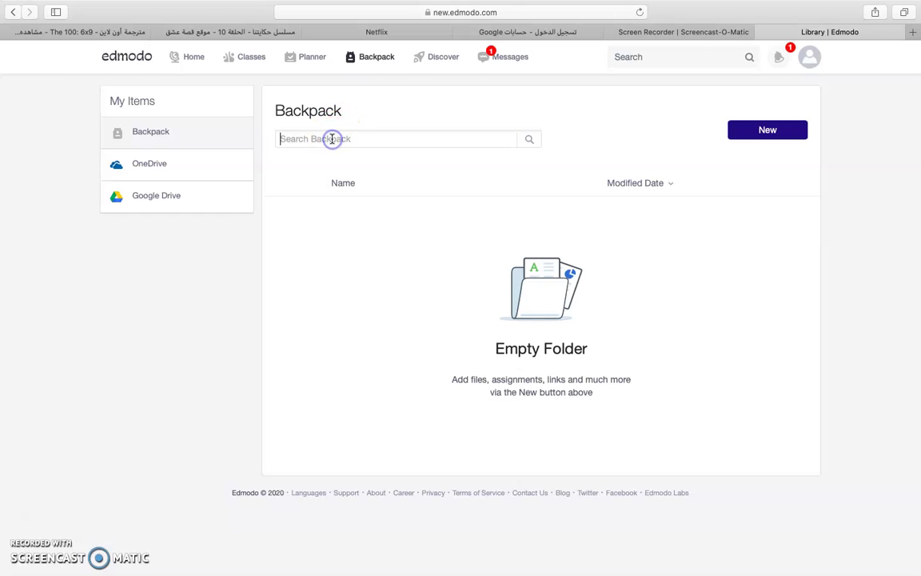
{"action": "left_click", "coordinate": [737, 131]}
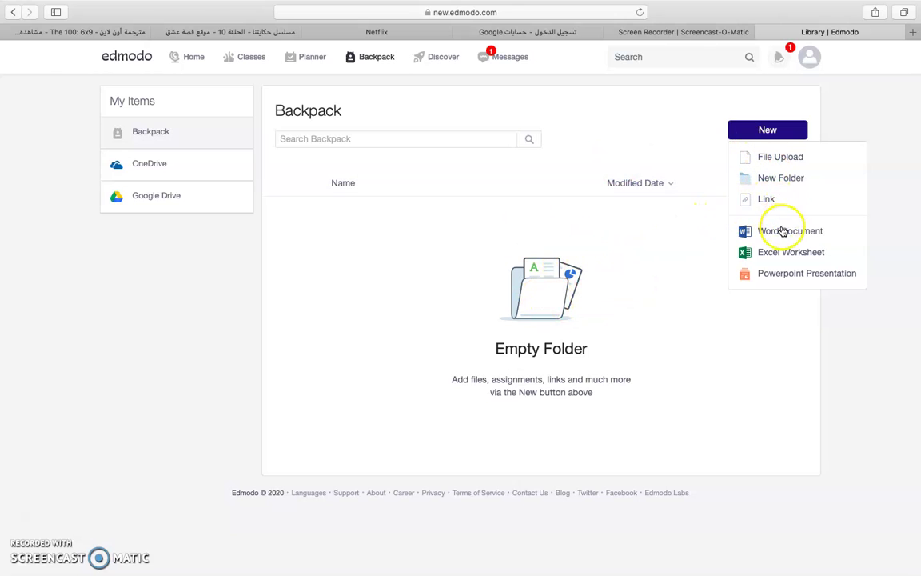
{"action": "left_click", "coordinate": [809, 236]}
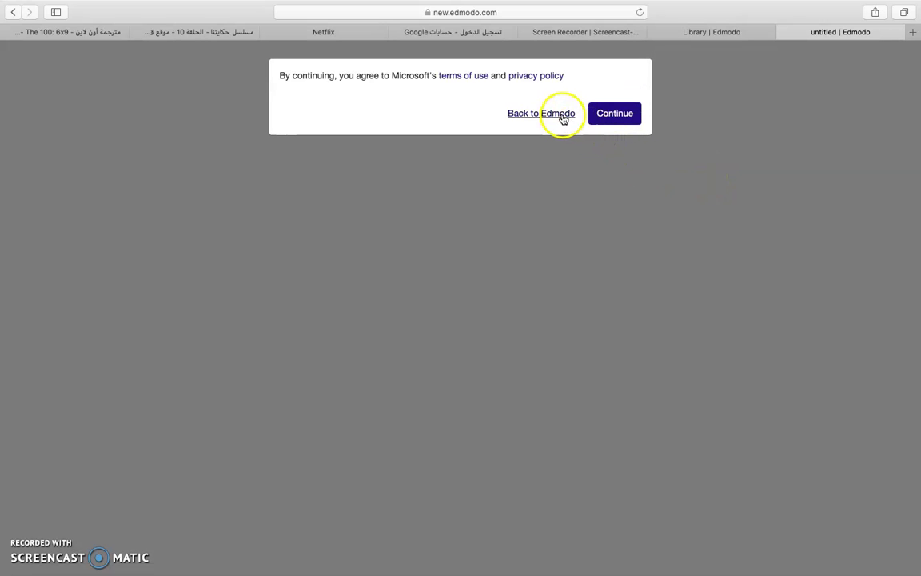
{"action": "left_click", "coordinate": [609, 119]}
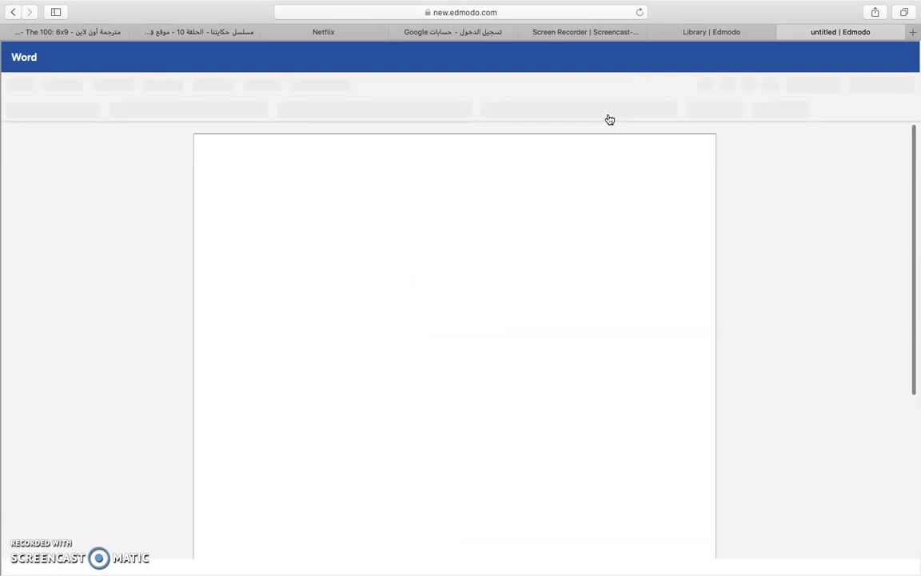
{"action": "left_click", "coordinate": [625, 238]}
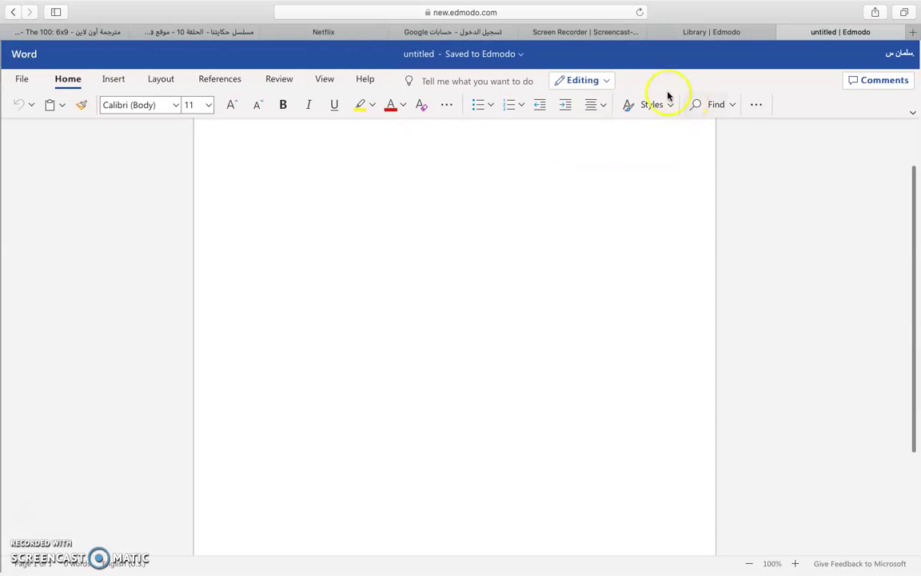
{"action": "left_click", "coordinate": [13, 13]}
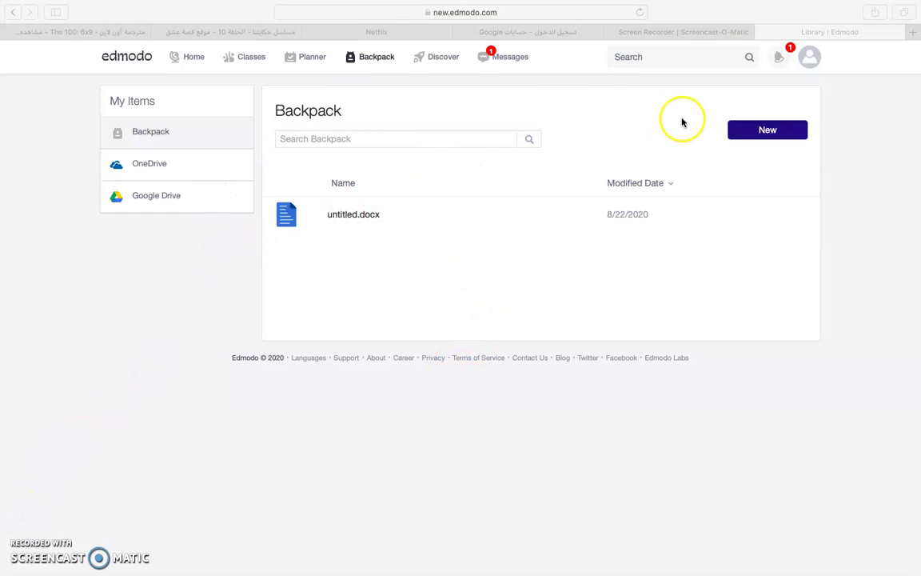
- Open Discover and scroll through its Games, Apps and NexxGen News sections
{"action": "left_click", "coordinate": [450, 63]}
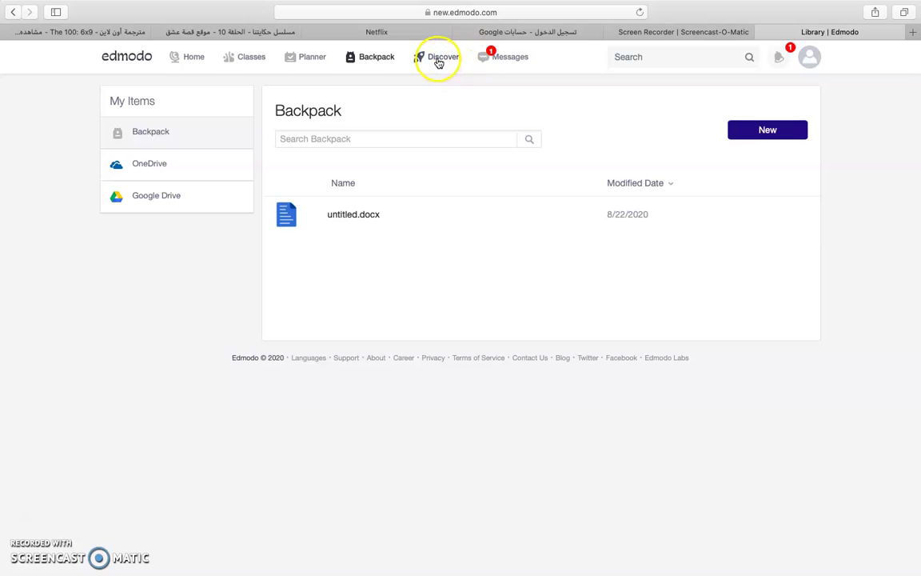
{"action": "left_click", "coordinate": [439, 63]}
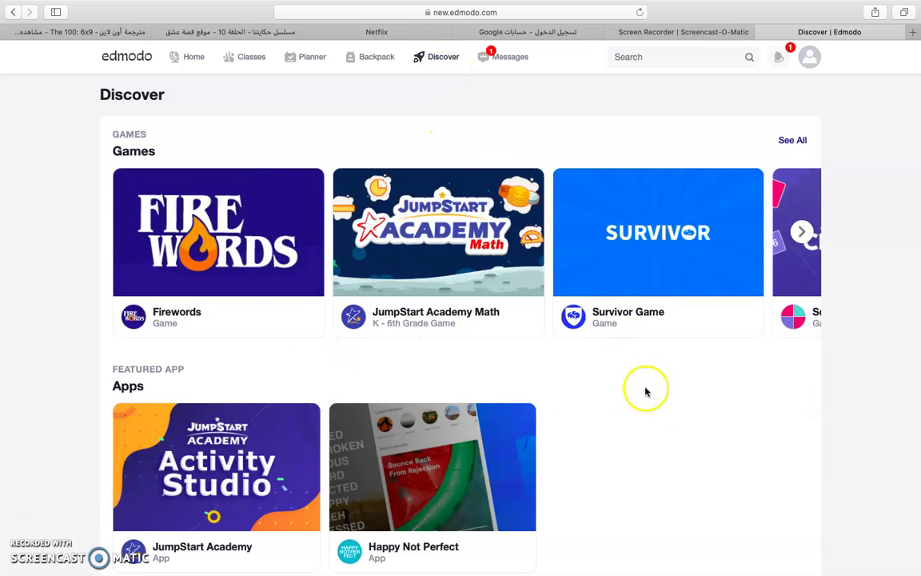
{"action": "scroll", "coordinate": [656, 403], "scroll_direction": "down", "scroll_amount": 5}
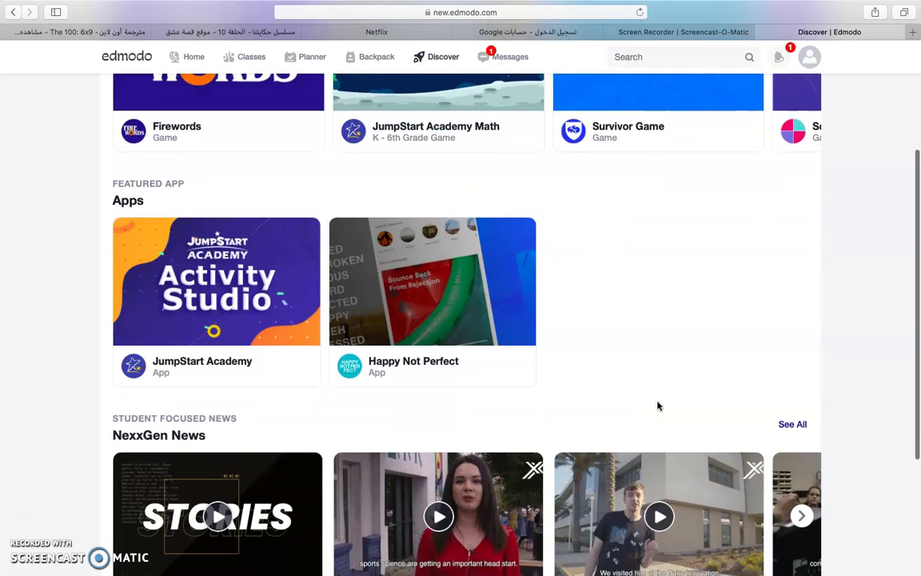
{"action": "scroll", "coordinate": [657, 405], "scroll_direction": "down", "scroll_amount": 3}
{"action": "scroll", "coordinate": [658, 405], "scroll_direction": "down", "scroll_amount": 2}
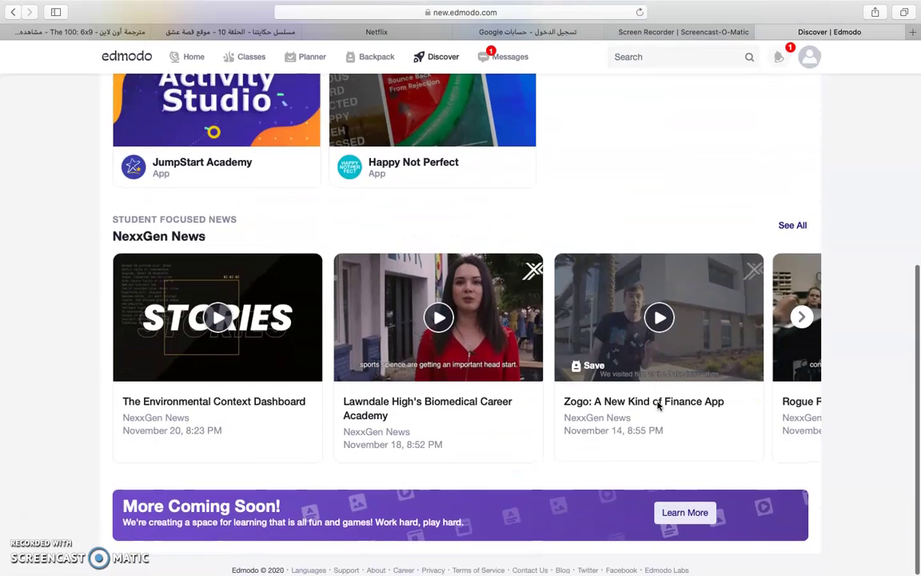
{"action": "scroll", "coordinate": [657, 405], "scroll_direction": "up", "scroll_amount": 10}
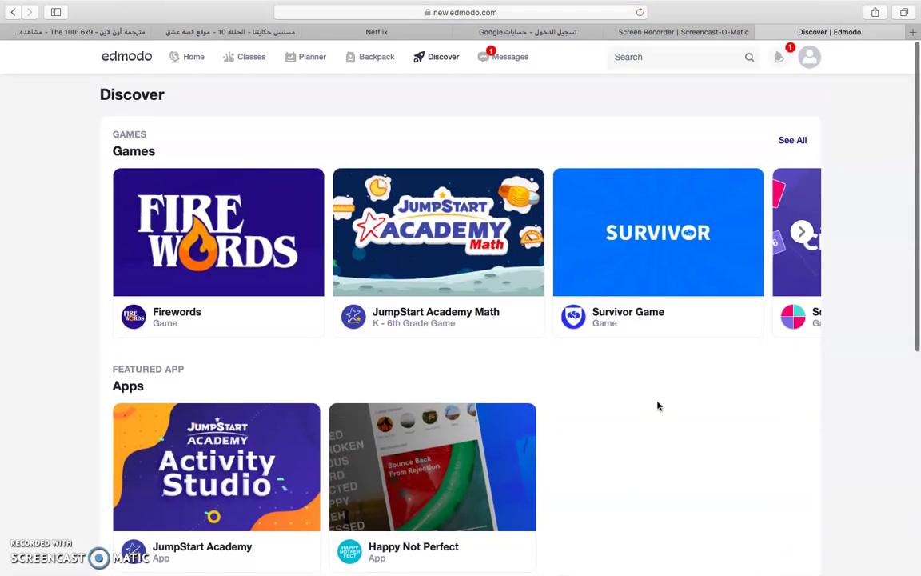
- Open the teacher conversation in Messages, start a reply, and cancel attaching a file
{"action": "left_click", "coordinate": [509, 62]}
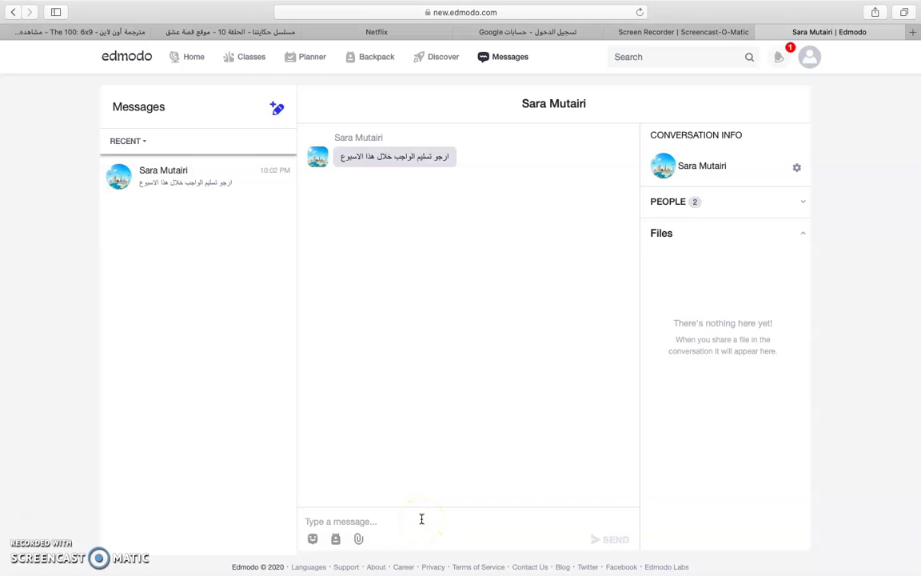
{"action": "type", "text": "h"}
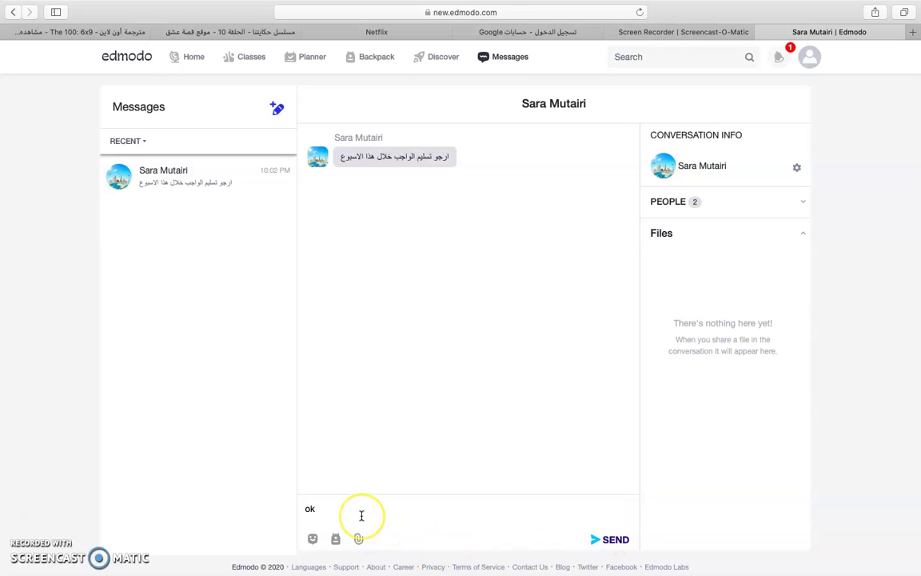
{"action": "left_click", "coordinate": [359, 540]}
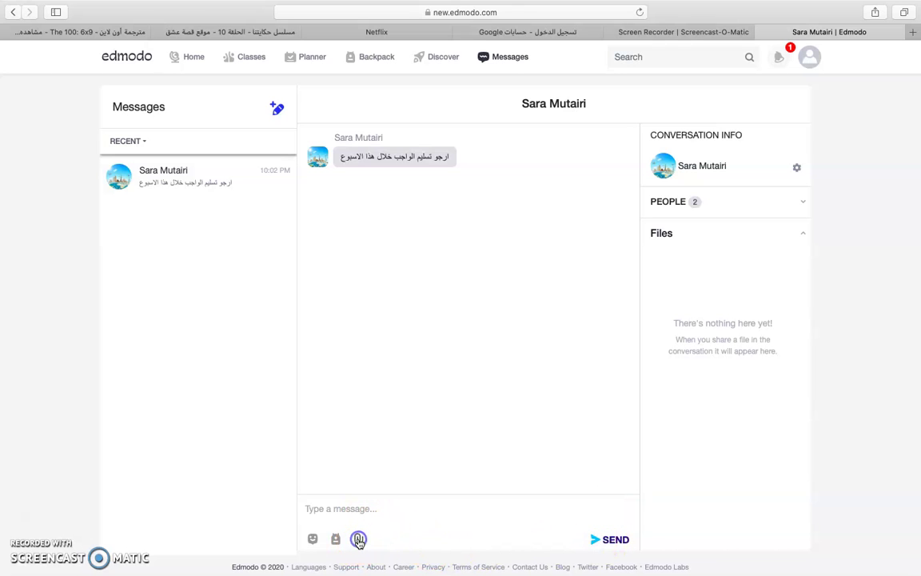
{"action": "left_click", "coordinate": [359, 540]}
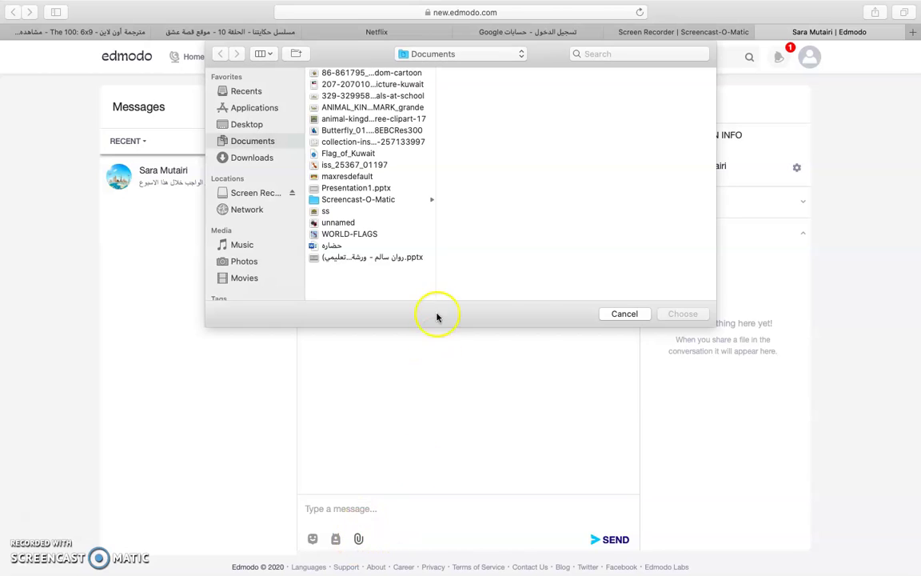
{"action": "left_click", "coordinate": [617, 315]}
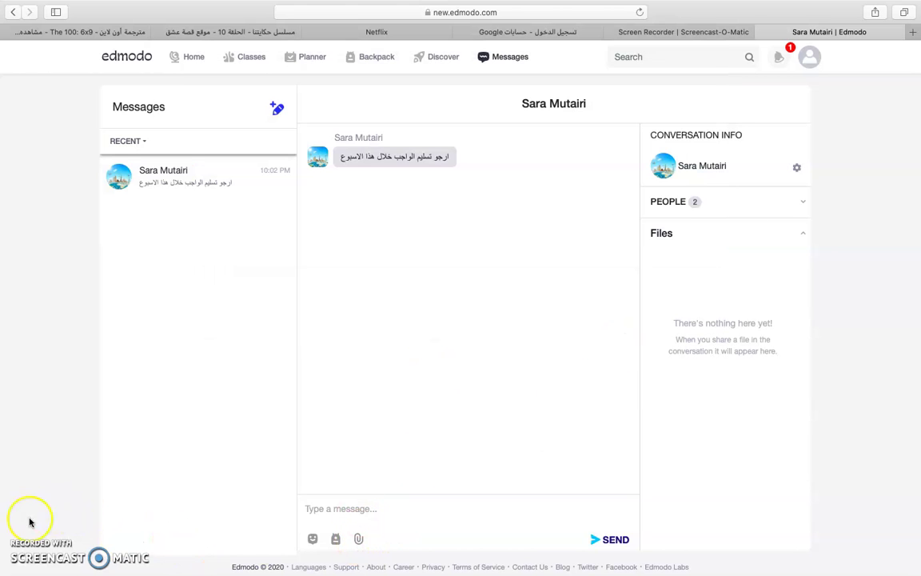
{"action": "left_click", "coordinate": [28, 523]}
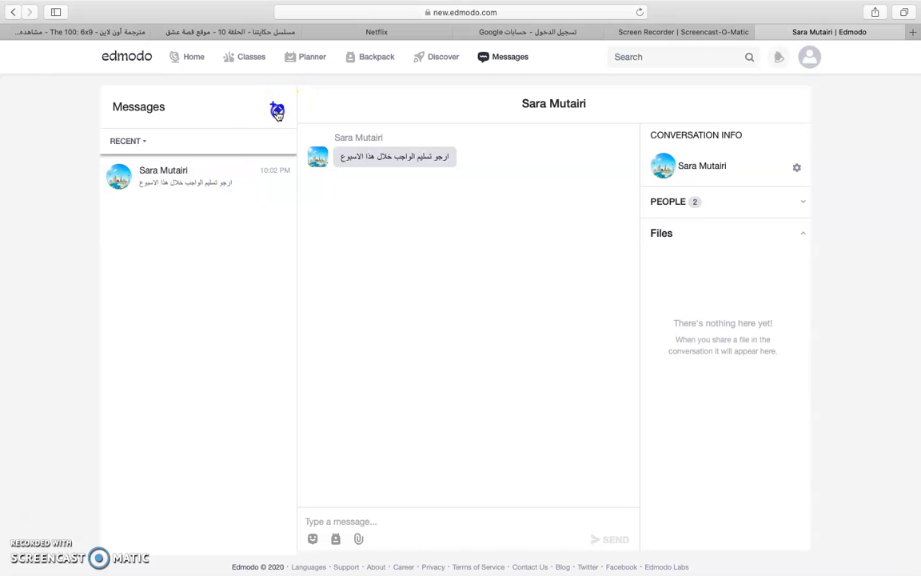
- Start a new message to the suggested recipient, abandoning a file attachment
{"action": "left_click", "coordinate": [277, 112]}
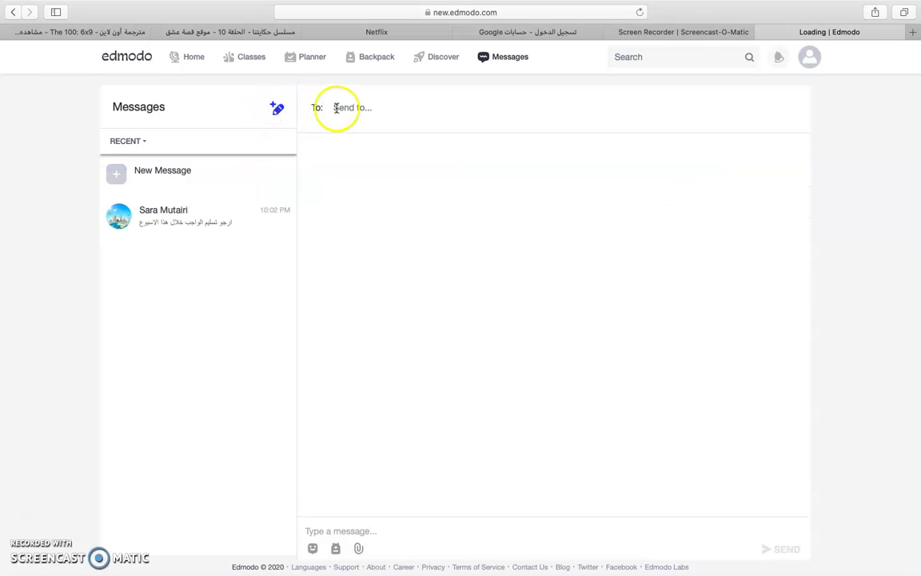
{"action": "type", "text": "s"}
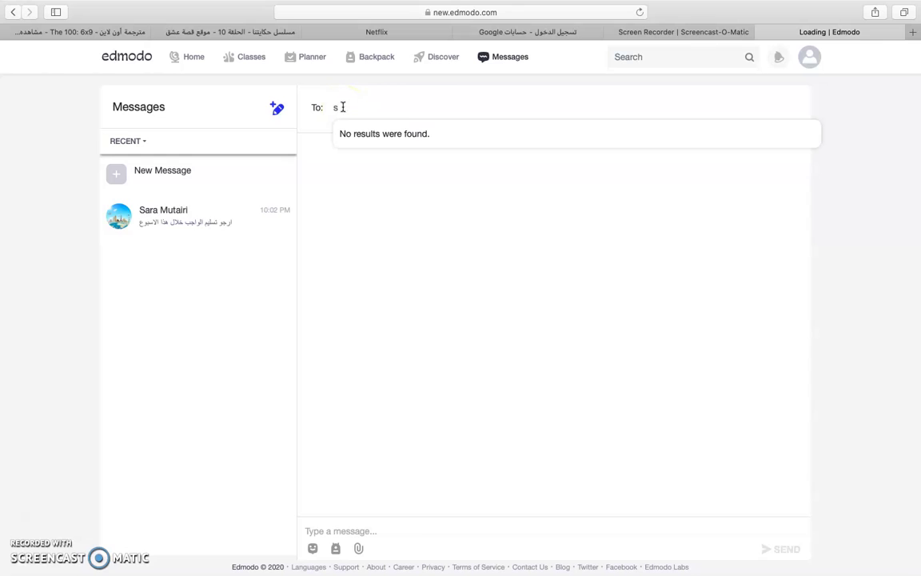
{"action": "type", "text": "a"}
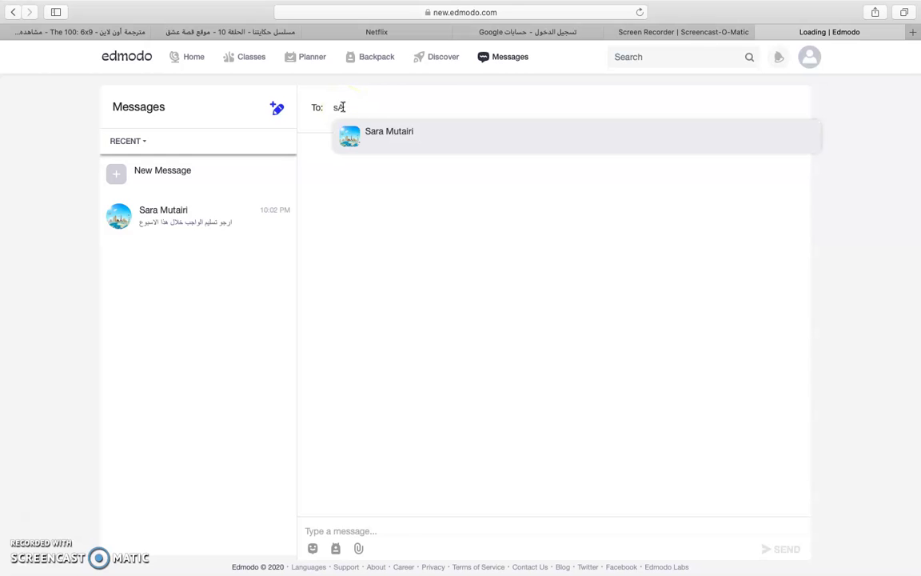
{"action": "left_click", "coordinate": [370, 132]}
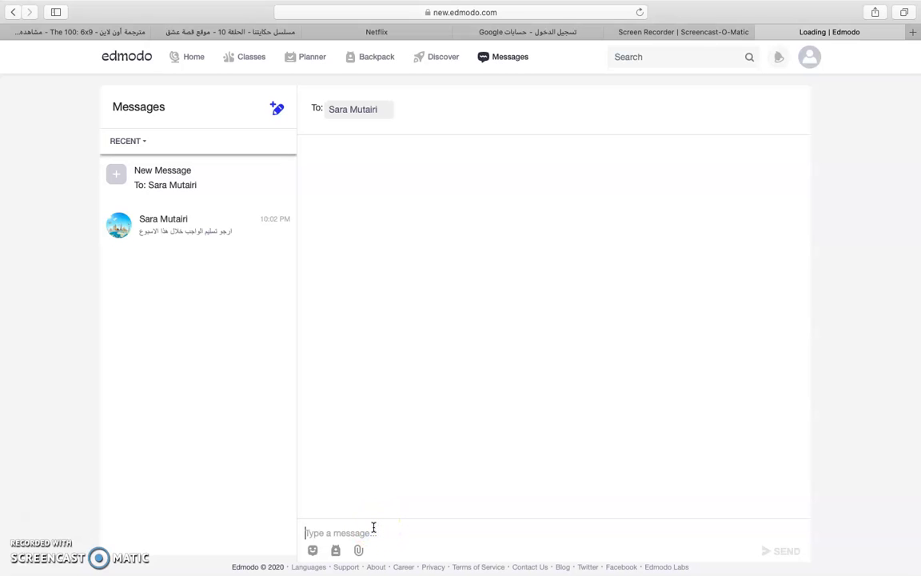
{"action": "type", "text": "s"}
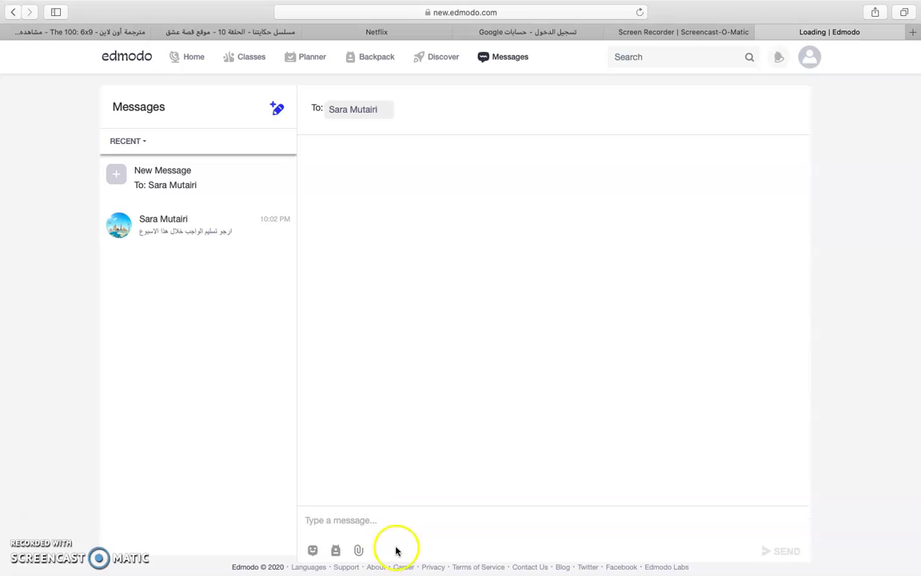
{"action": "left_click", "coordinate": [358, 551]}
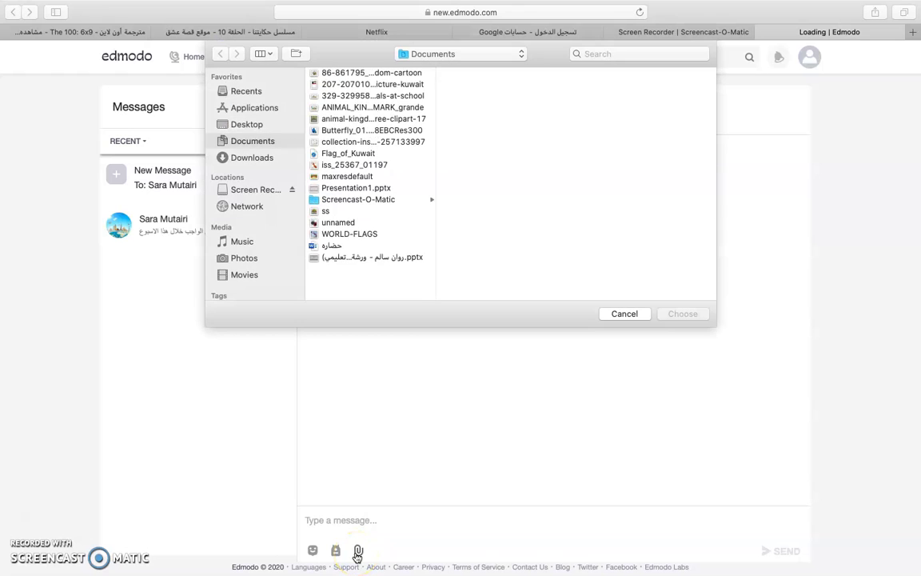
{"action": "left_click", "coordinate": [640, 315]}
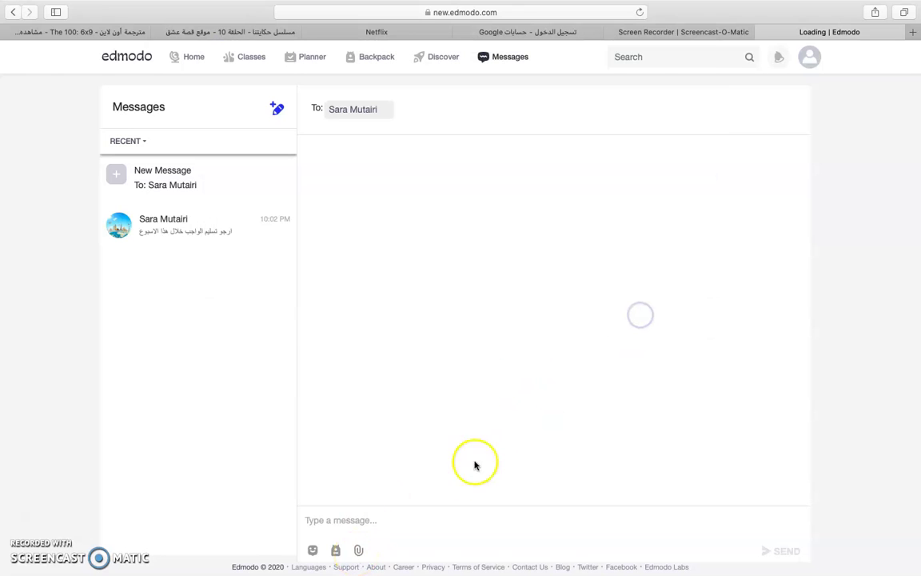
- Insert the :happy: emoji into the message
{"action": "left_click", "coordinate": [312, 551]}
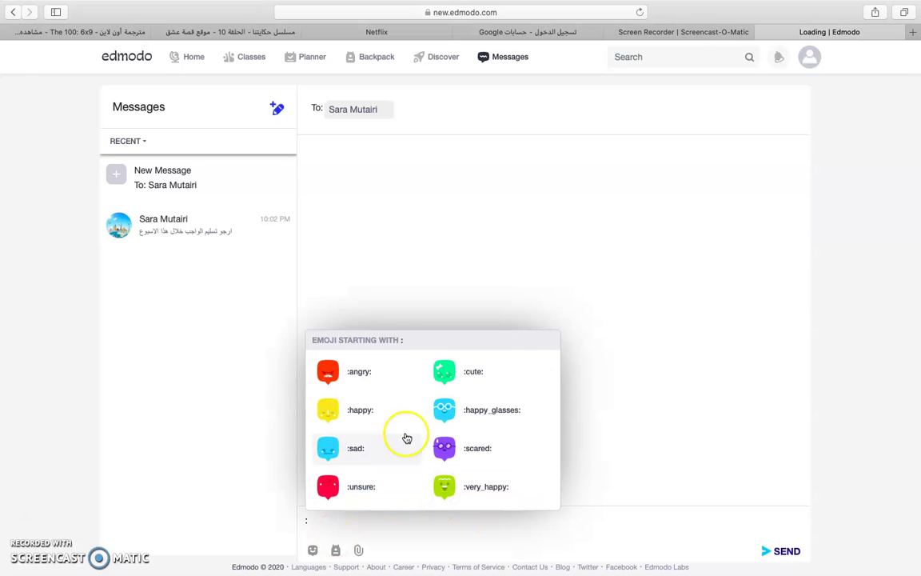
{"action": "left_click", "coordinate": [335, 552]}
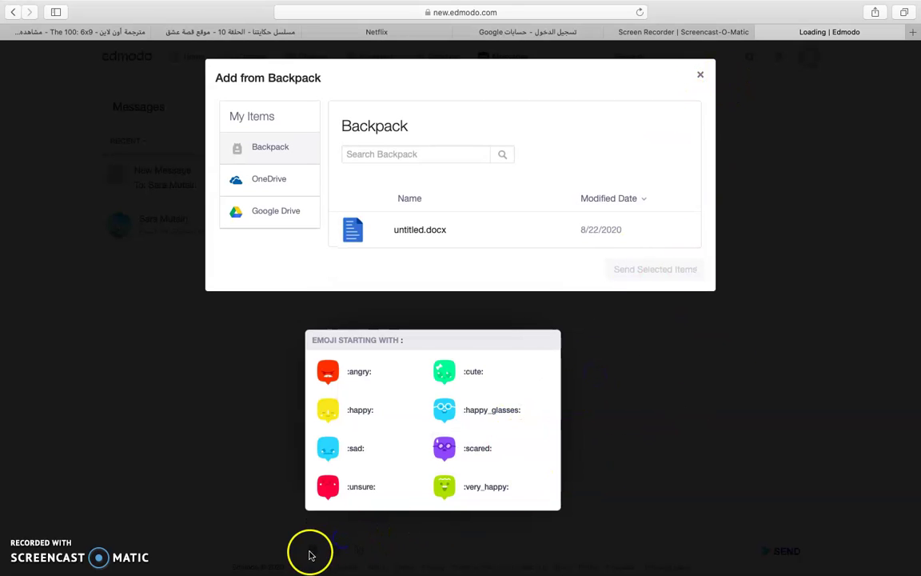
{"action": "left_click_drag", "start_coordinate": [684, 393], "coordinate": [719, 258]}
{"action": "left_click", "coordinate": [700, 76]}
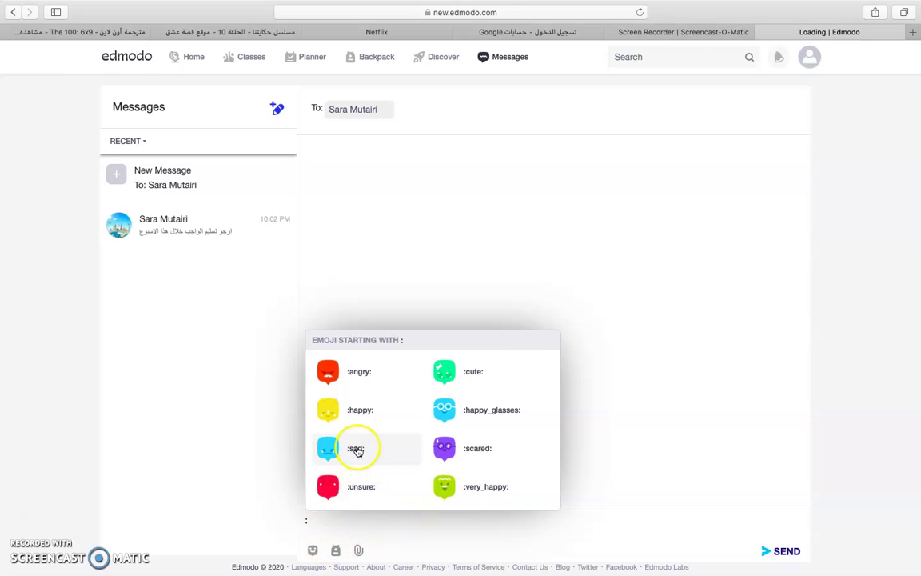
{"action": "left_click", "coordinate": [372, 410]}
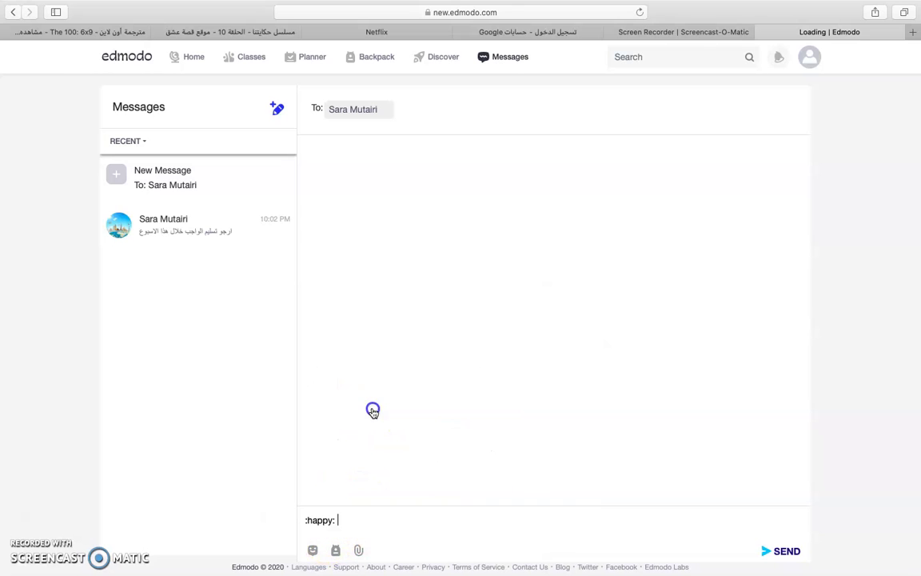
- Send untitled.docx from the Backpack, then send the happy emoji message
{"action": "left_click", "coordinate": [333, 551]}
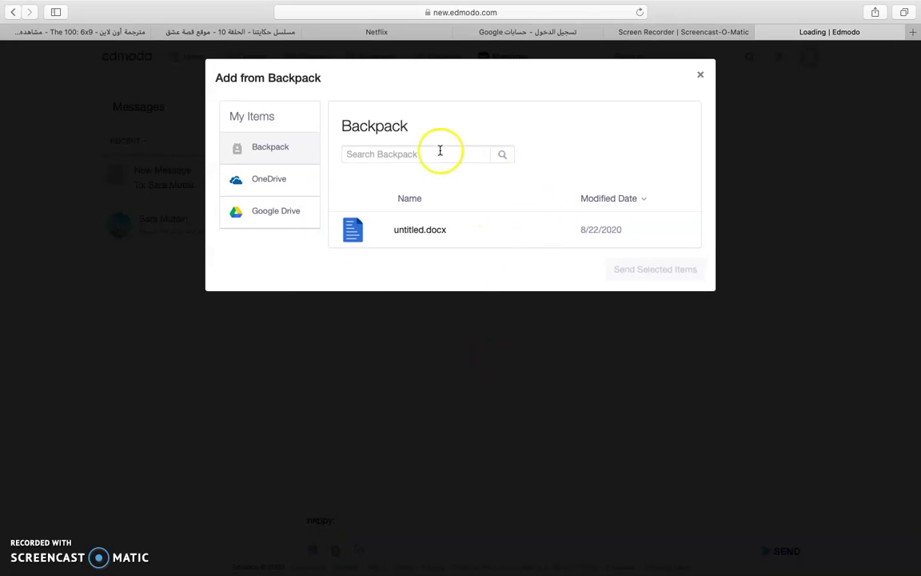
{"action": "left_click", "coordinate": [420, 226]}
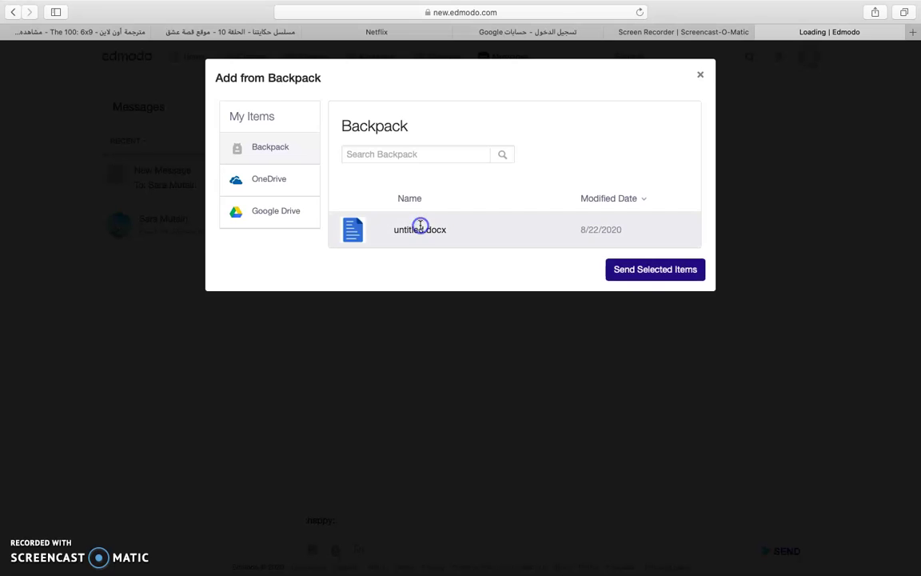
{"action": "left_click", "coordinate": [663, 269]}
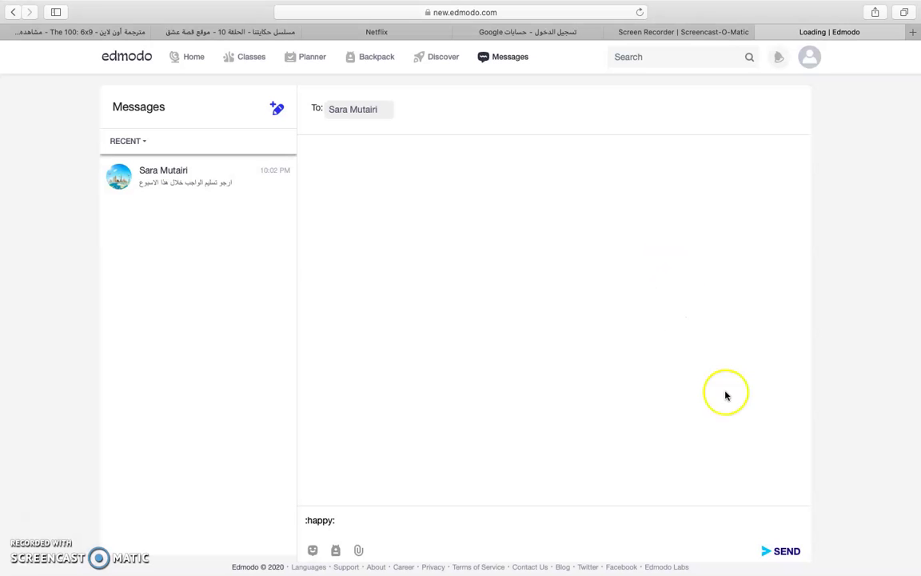
{"action": "left_click", "coordinate": [786, 553]}
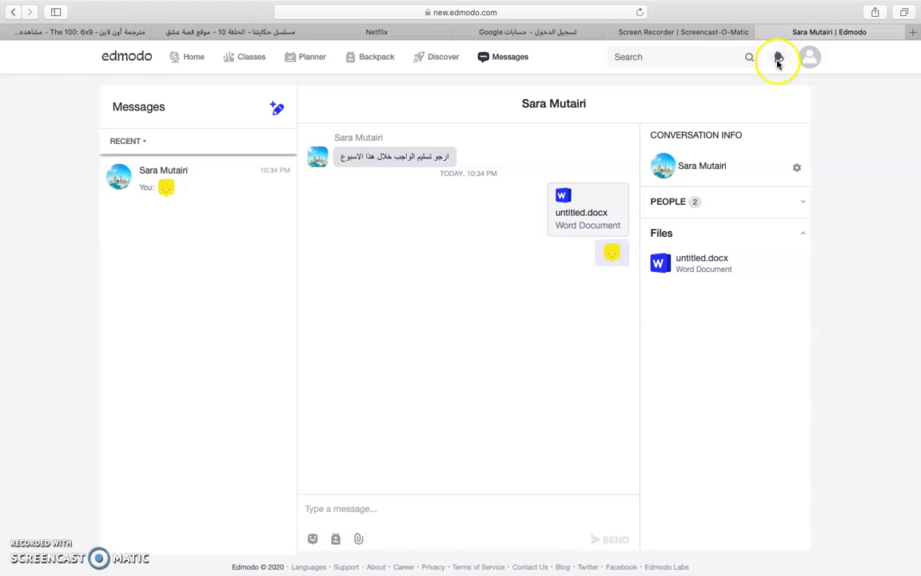
- Open the islands report assignment due September 1 from its notification
{"action": "left_click", "coordinate": [780, 56]}
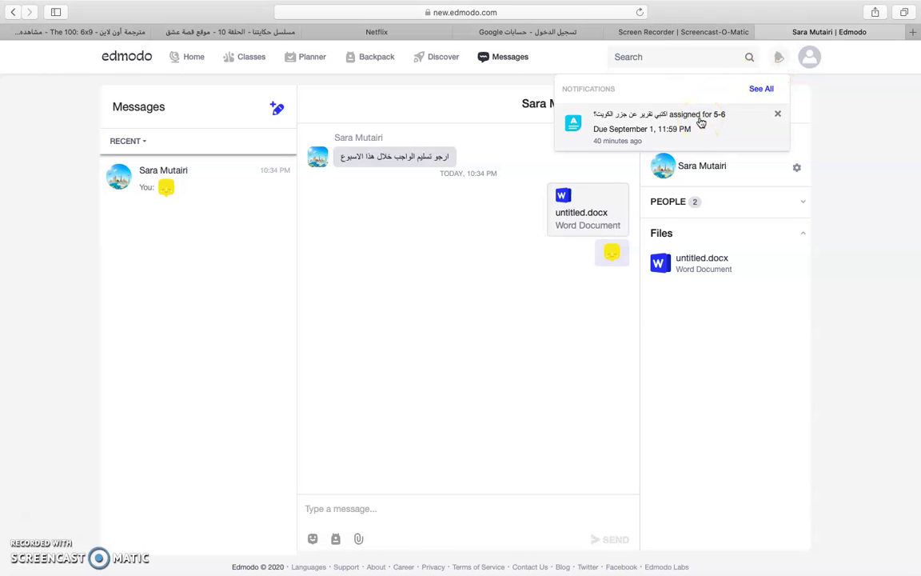
{"action": "left_click", "coordinate": [700, 122]}
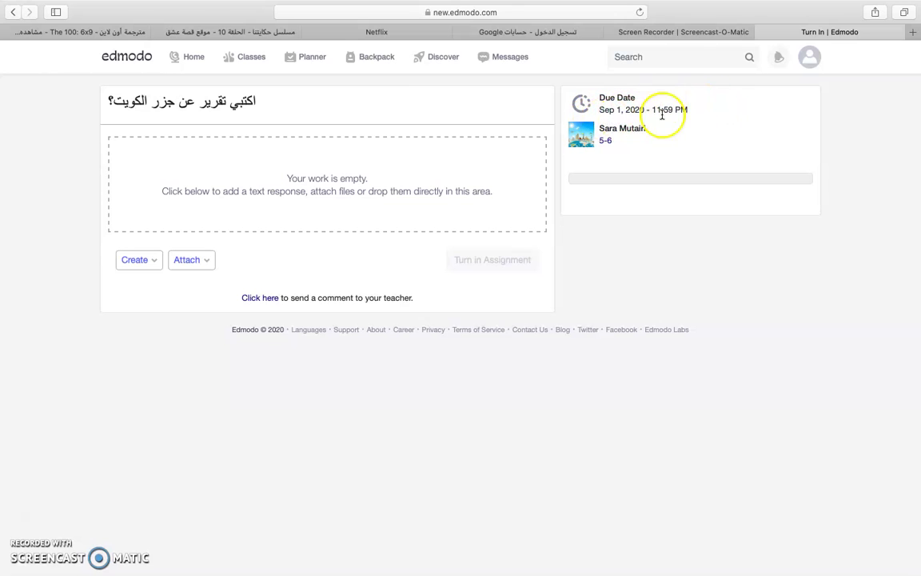
- Look over the Create and Attach dropdown options, then dismiss them
{"action": "left_click", "coordinate": [156, 262]}
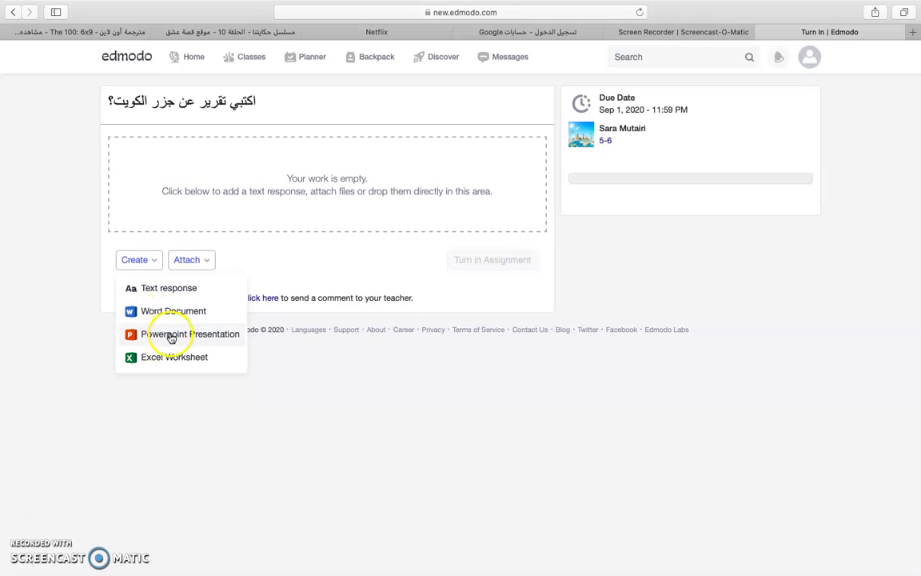
{"action": "left_click", "coordinate": [193, 264]}
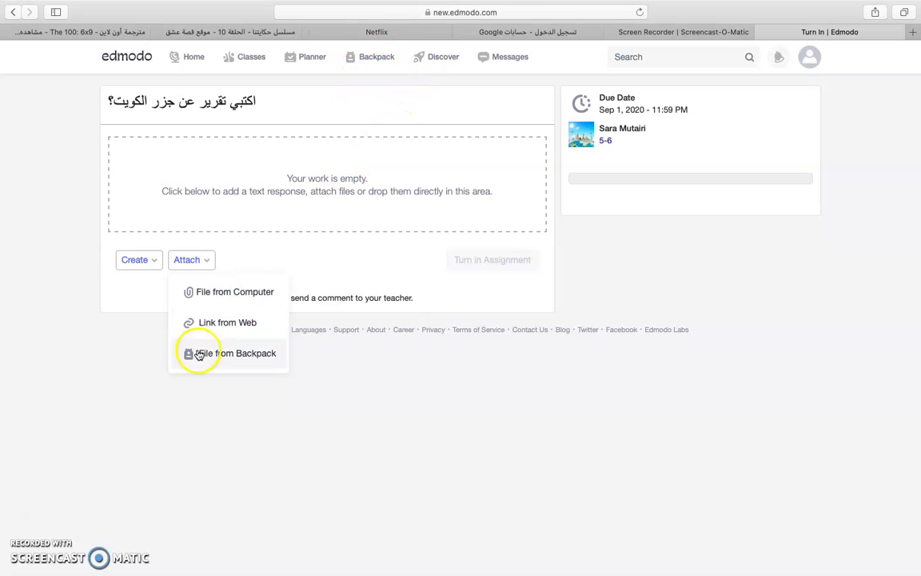
{"action": "left_click", "coordinate": [324, 365]}
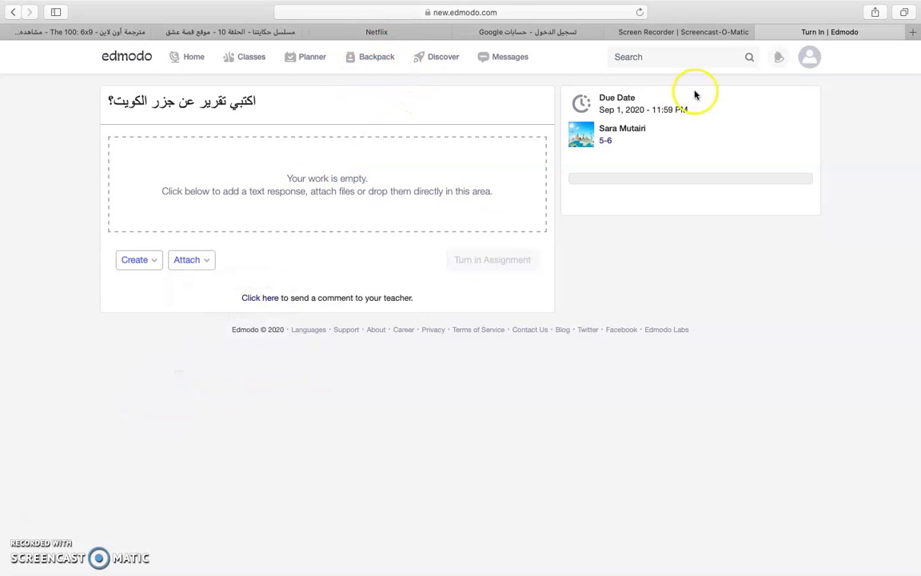
- Check the notifications list and return to the Home feed
{"action": "left_click", "coordinate": [779, 59]}
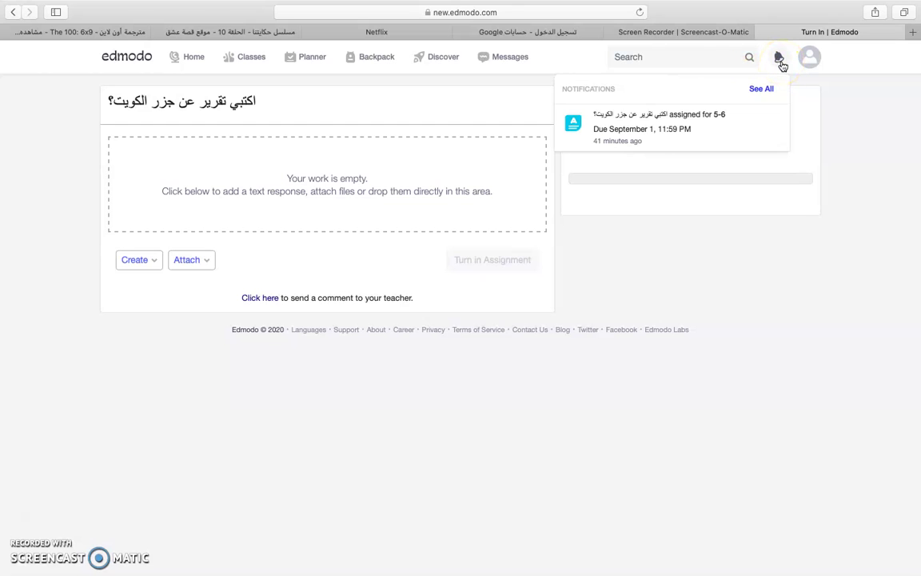
{"action": "left_click", "coordinate": [781, 61]}
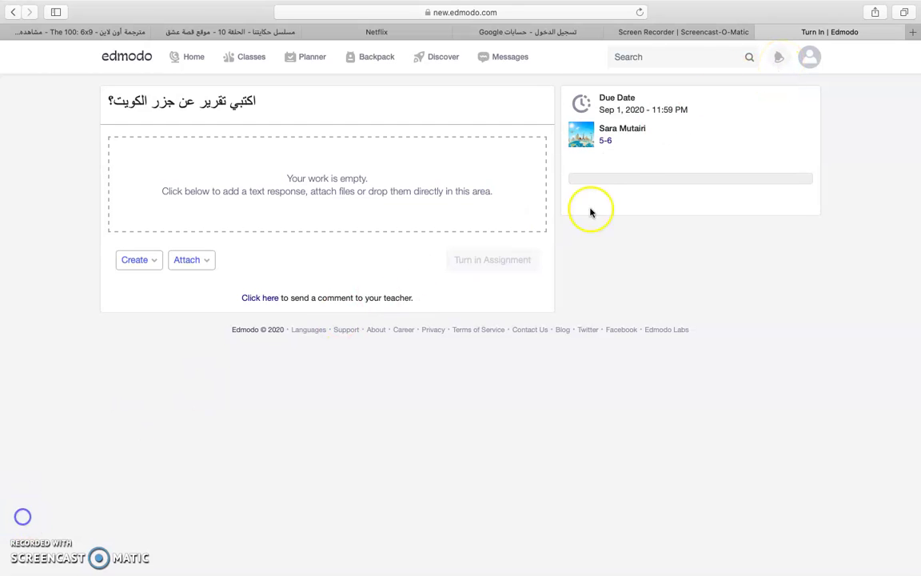
{"action": "left_click", "coordinate": [777, 60]}
{"action": "left_click", "coordinate": [777, 62]}
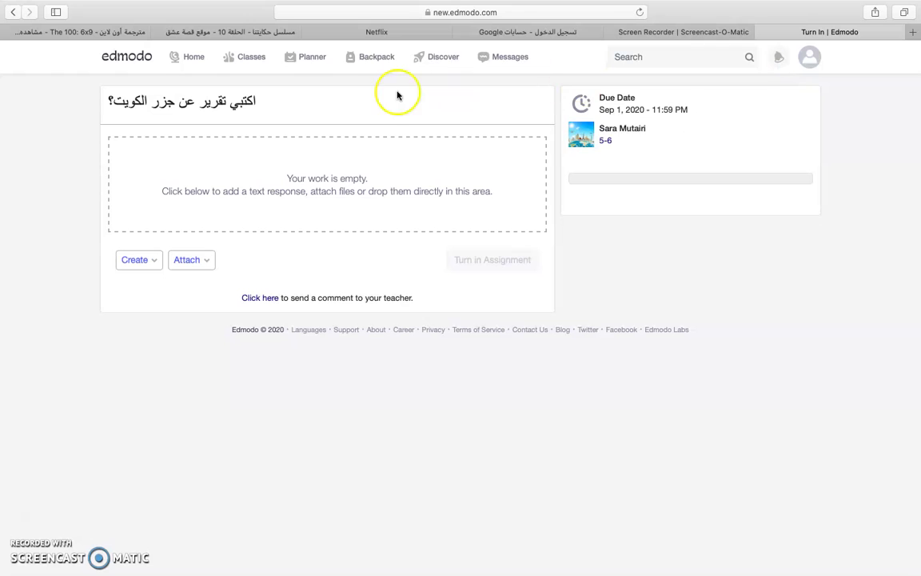
{"action": "left_click", "coordinate": [189, 57]}
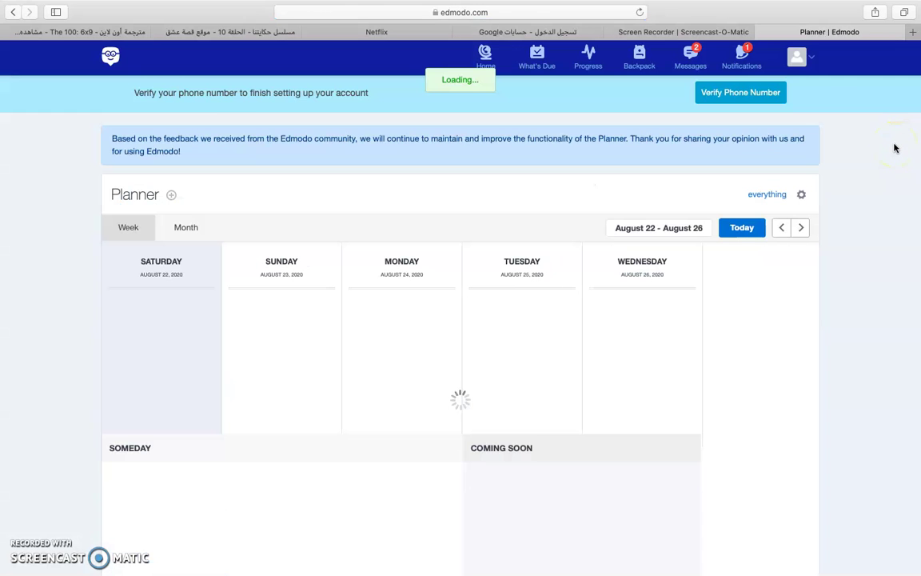
- Scroll through the Planner's Coming Soon items, then view the notifications list
{"action": "scroll", "coordinate": [897, 246], "scroll_direction": "down", "scroll_amount": 3}
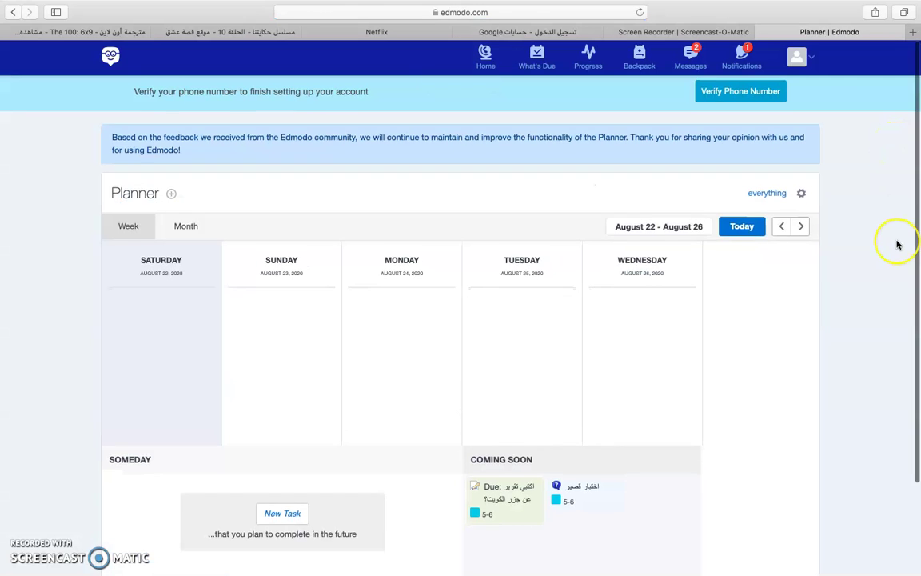
{"action": "scroll", "coordinate": [897, 245], "scroll_direction": "down", "scroll_amount": 1}
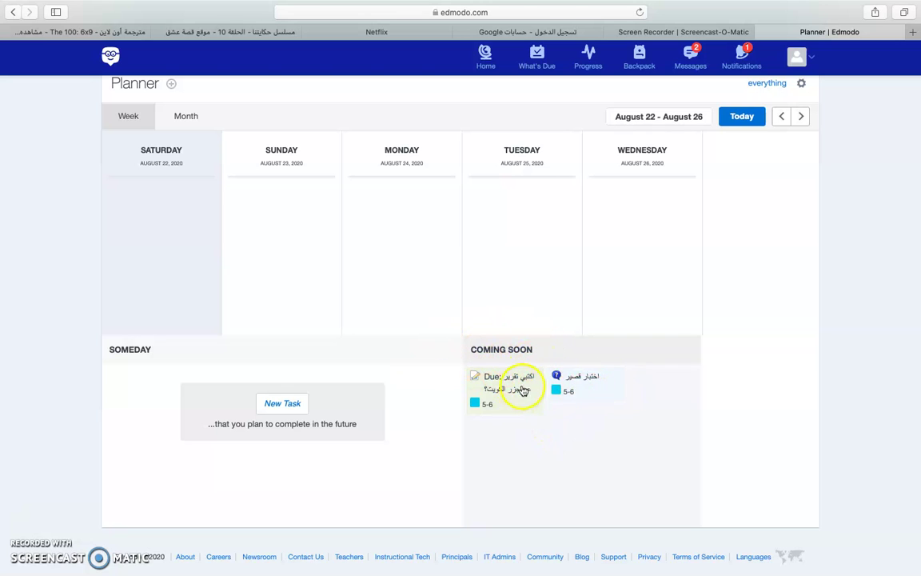
{"action": "scroll", "coordinate": [743, 284], "scroll_direction": "up", "scroll_amount": 2}
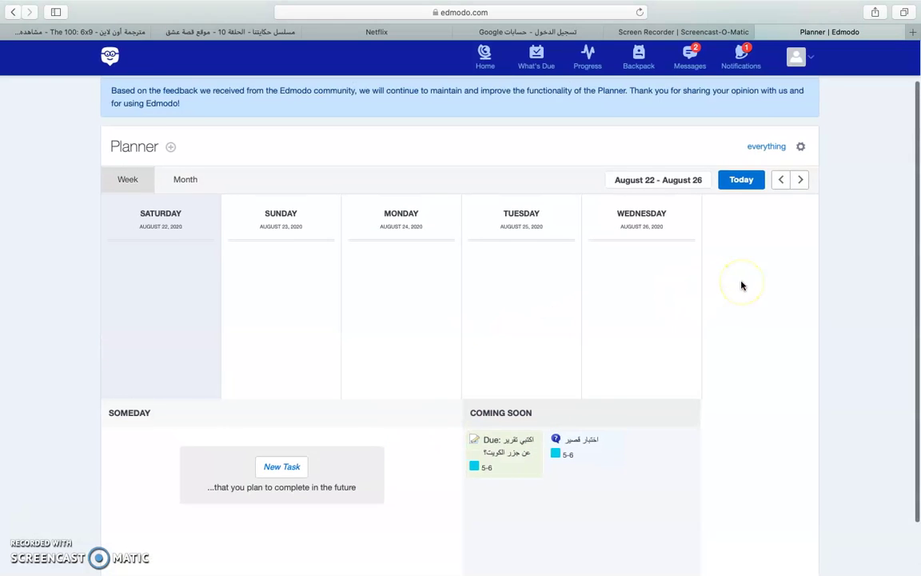
{"action": "left_click", "coordinate": [737, 65]}
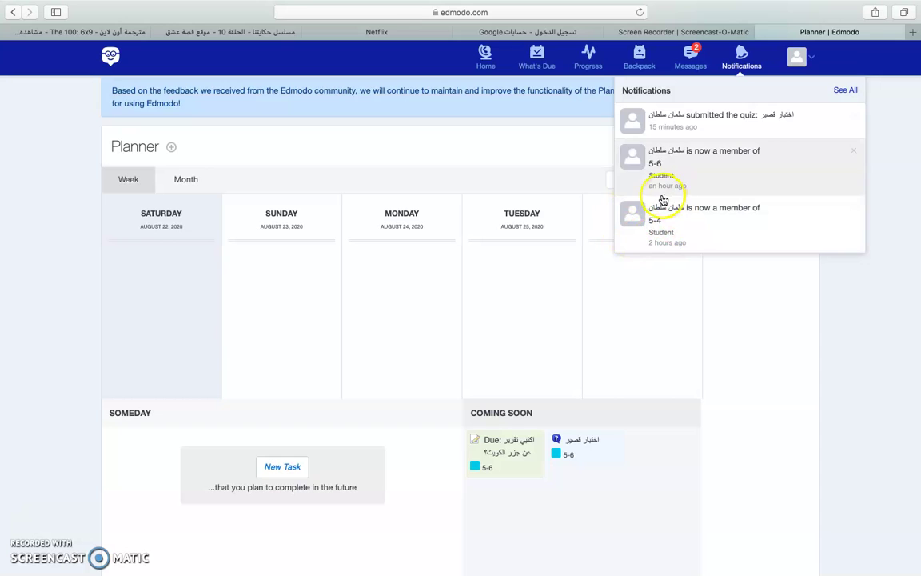
- Visit Messages, dismiss the file-attachment tip, and scroll the Home feed again
{"action": "left_click", "coordinate": [701, 64]}
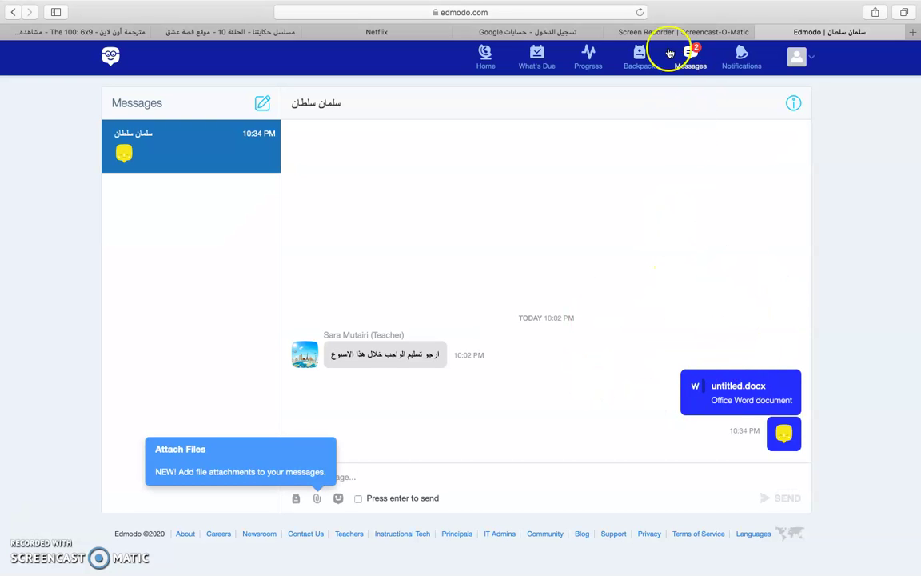
{"action": "left_click", "coordinate": [690, 61]}
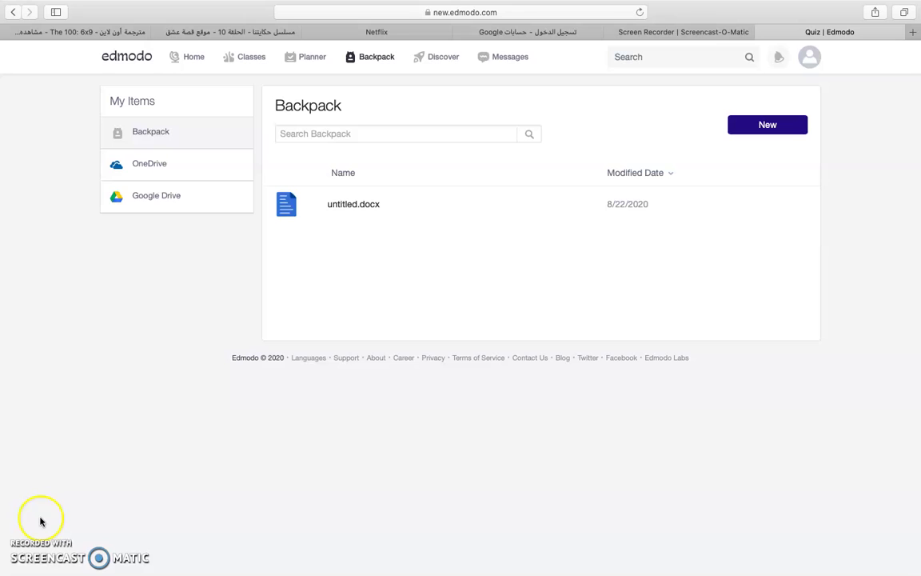
{"action": "left_click", "coordinate": [198, 68]}
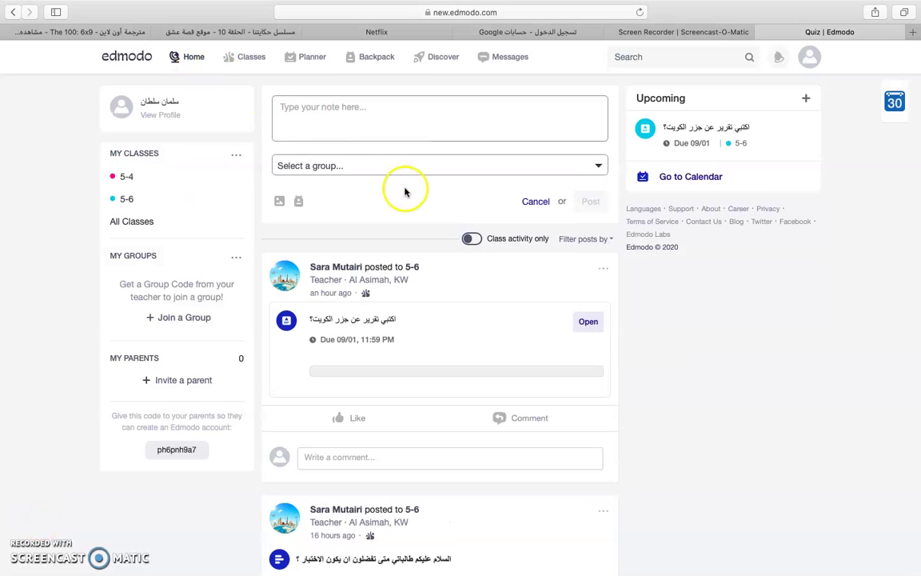
{"action": "scroll", "coordinate": [654, 386], "scroll_direction": "down", "scroll_amount": 3}
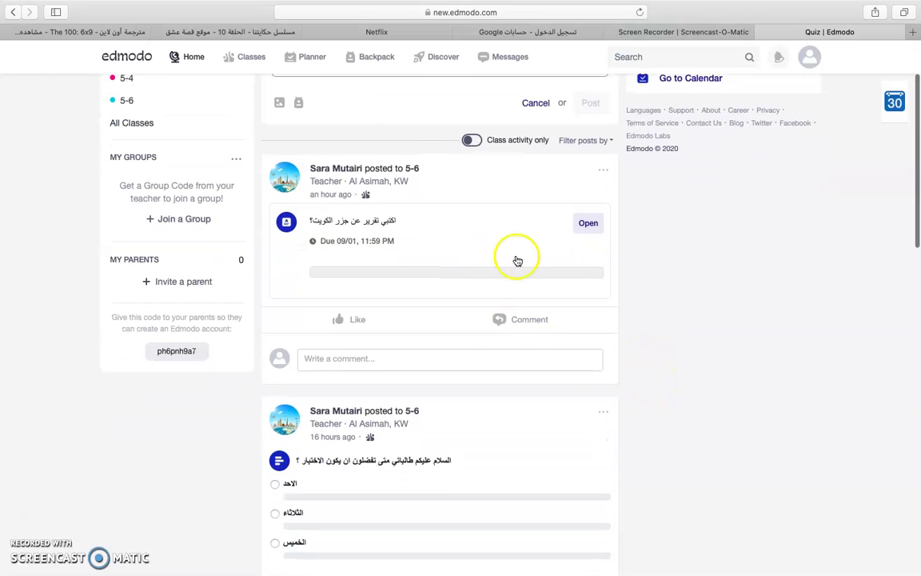
- Attach حضاره.docx from the computer to the islands report and turn it in
{"action": "left_click", "coordinate": [587, 231]}
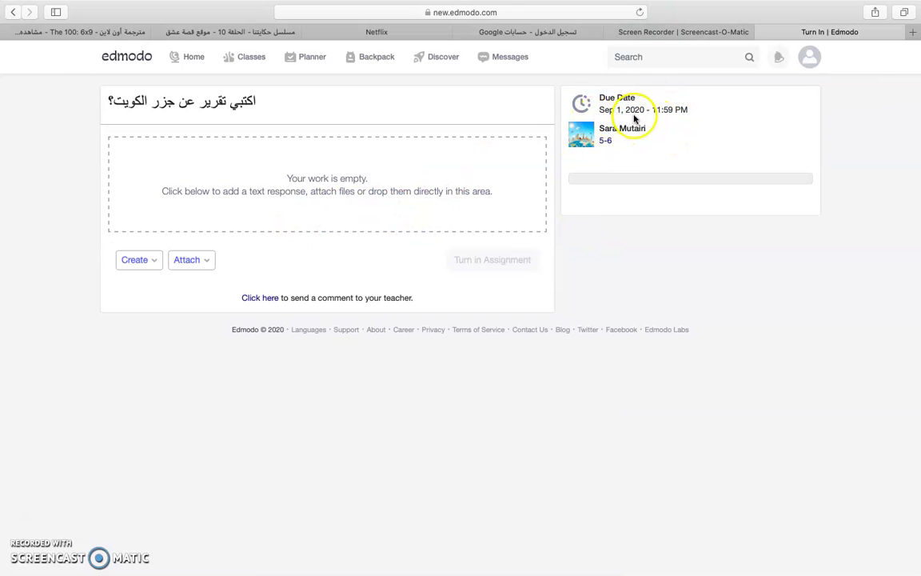
{"action": "left_click", "coordinate": [196, 262]}
{"action": "left_click", "coordinate": [235, 294]}
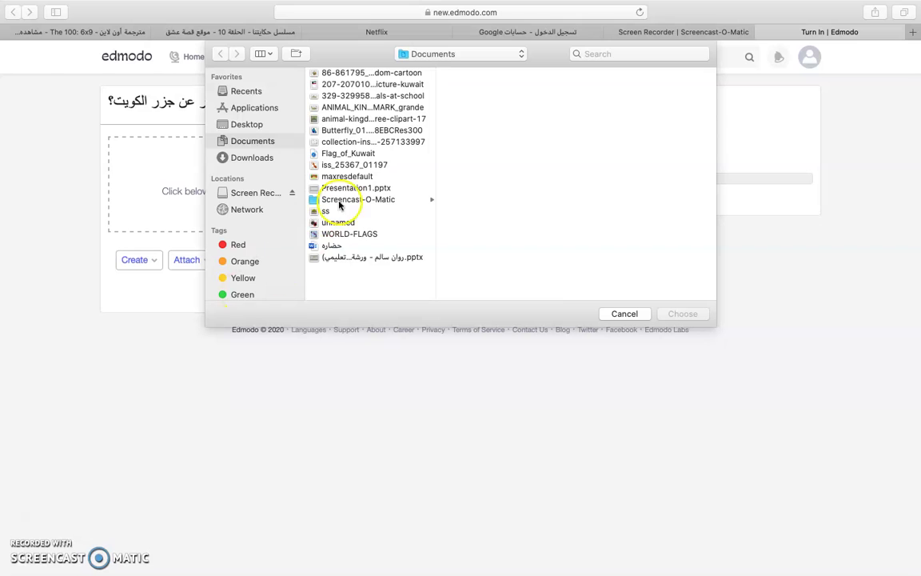
{"action": "left_click", "coordinate": [336, 246]}
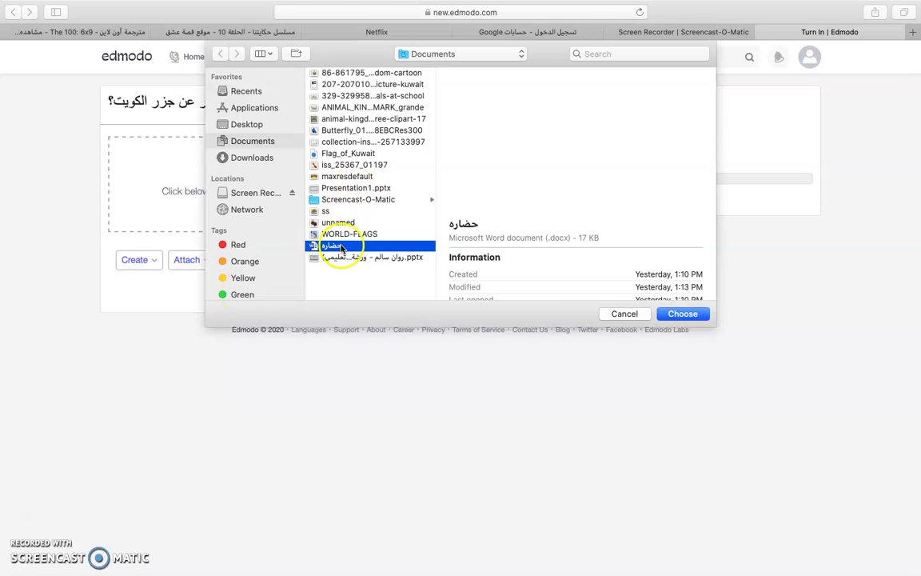
{"action": "left_click", "coordinate": [686, 315]}
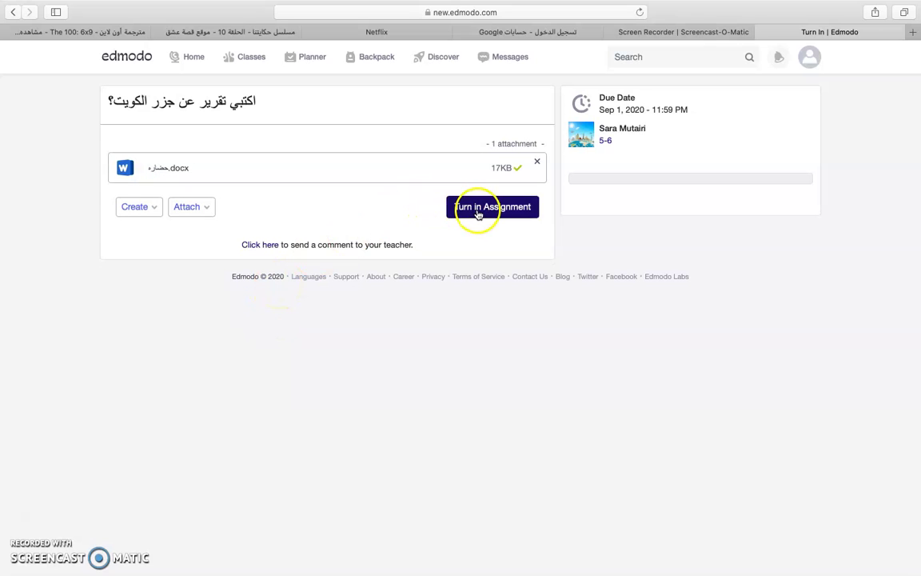
{"action": "left_click", "coordinate": [478, 215]}
{"action": "left_click", "coordinate": [617, 136]}
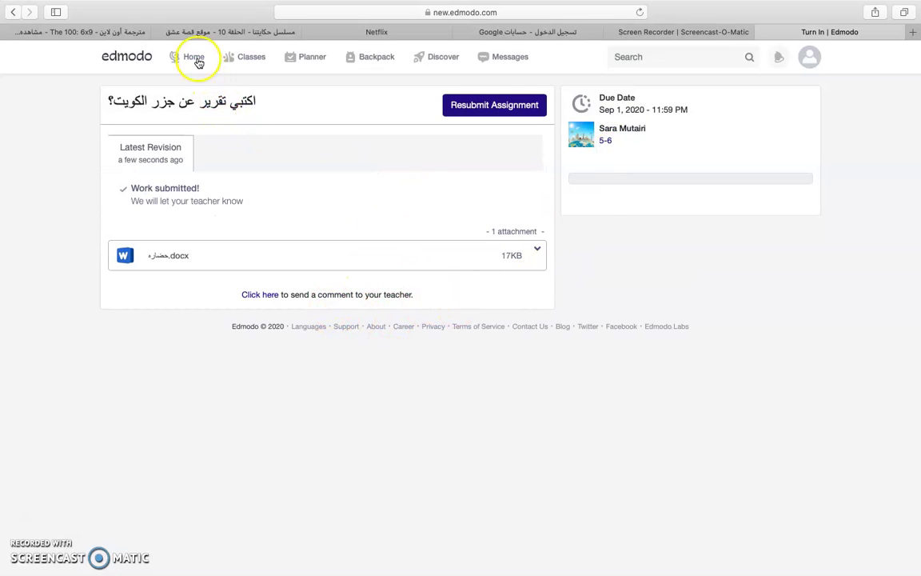
- Back on the Home feed, vote الاحد in the teacher's test-day poll
{"action": "left_click", "coordinate": [17, 13]}
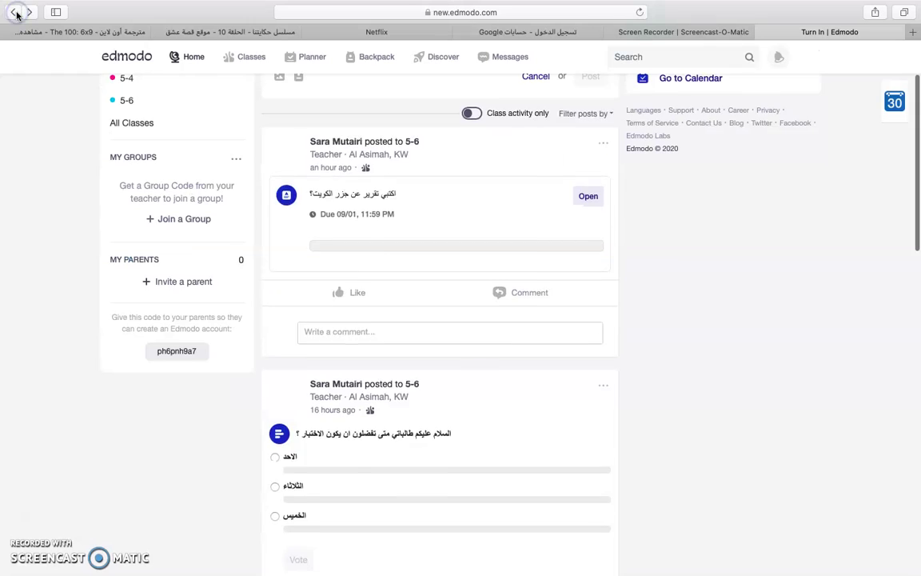
{"action": "scroll", "coordinate": [462, 207], "scroll_direction": "down", "scroll_amount": 1}
{"action": "scroll", "coordinate": [462, 207], "scroll_direction": "down", "scroll_amount": 5}
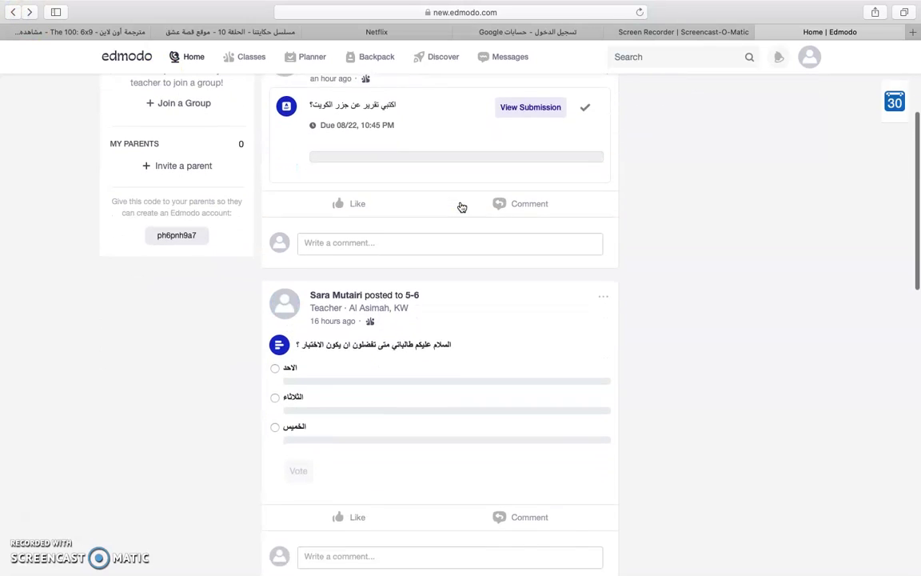
{"action": "scroll", "coordinate": [460, 195], "scroll_direction": "down", "scroll_amount": 1}
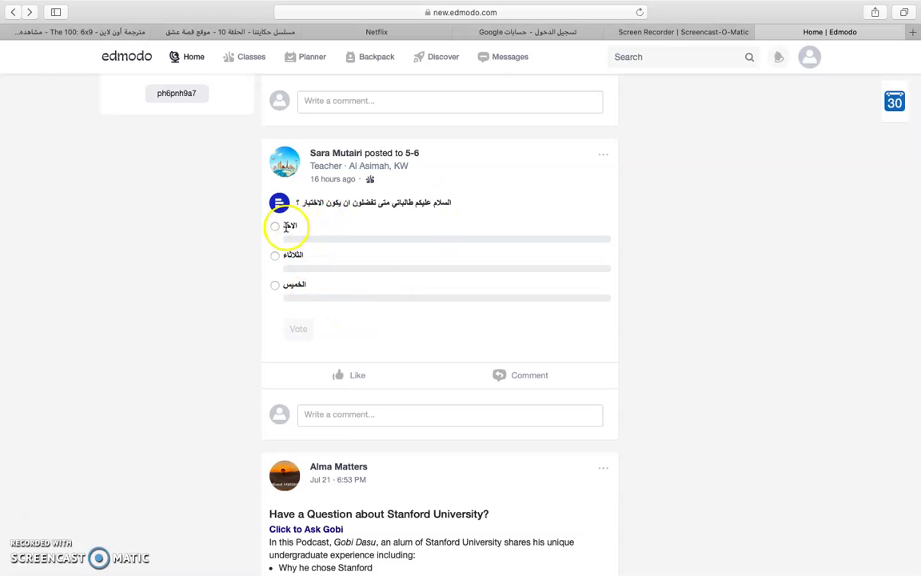
{"action": "left_click", "coordinate": [297, 331]}
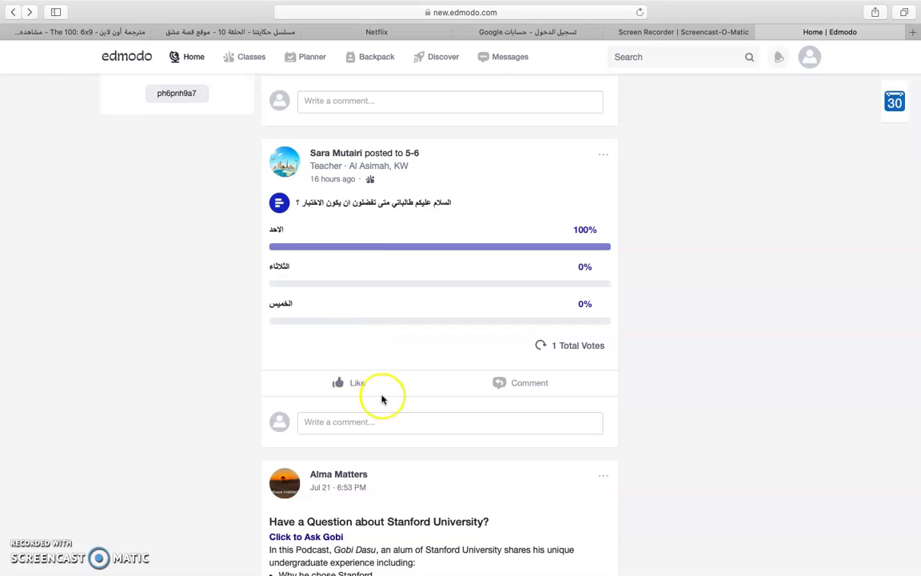
- Scroll down the feed until all posts are loaded
{"action": "scroll", "coordinate": [438, 398], "scroll_direction": "down", "scroll_amount": 2}
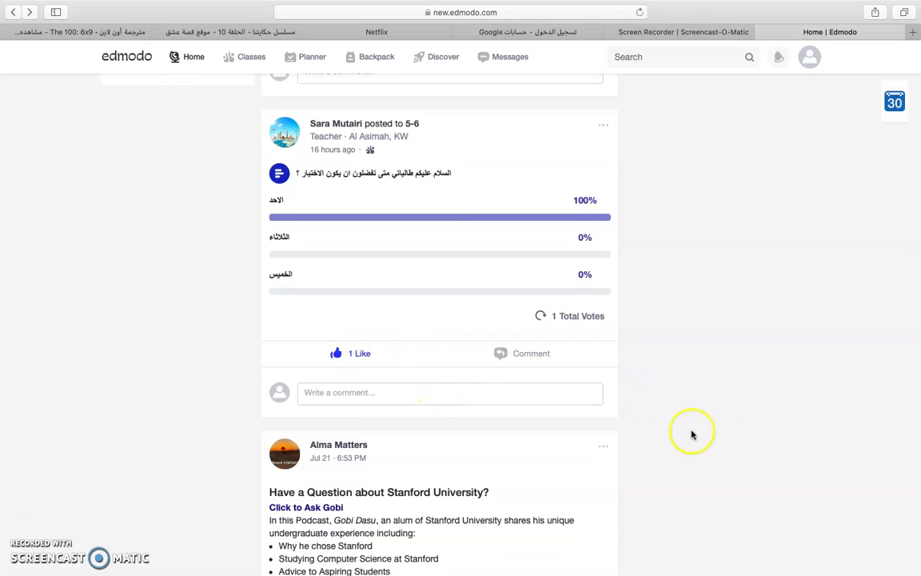
{"action": "scroll", "coordinate": [649, 450], "scroll_direction": "down", "scroll_amount": 3}
{"action": "scroll", "coordinate": [649, 453], "scroll_direction": "down", "scroll_amount": 8}
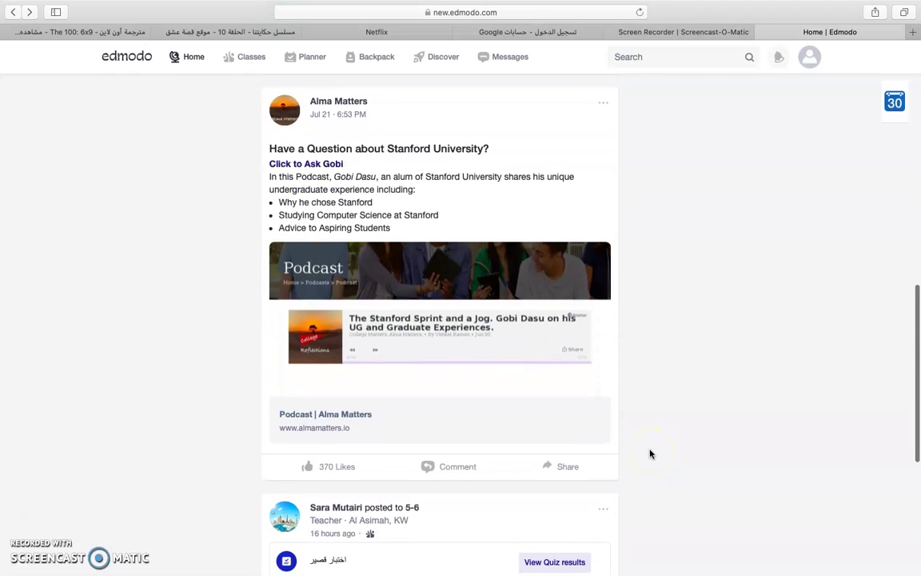
{"action": "scroll", "coordinate": [666, 400], "scroll_direction": "down", "scroll_amount": 8}
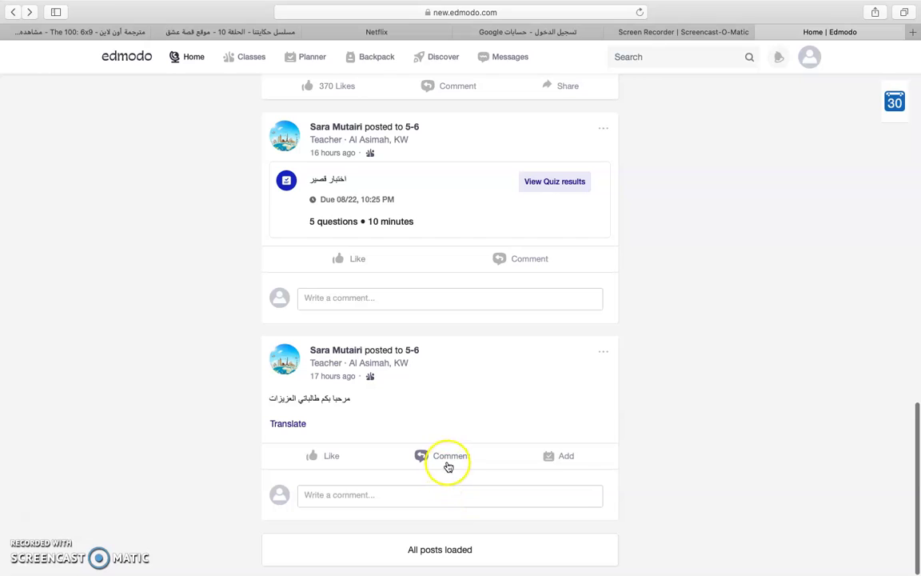
- Reply 'مرحبا بك معلمتي العزيزه' in Arabic to the teacher's welcome post
{"action": "left_click", "coordinate": [445, 462]}
{"action": "left_click", "coordinate": [387, 488]}
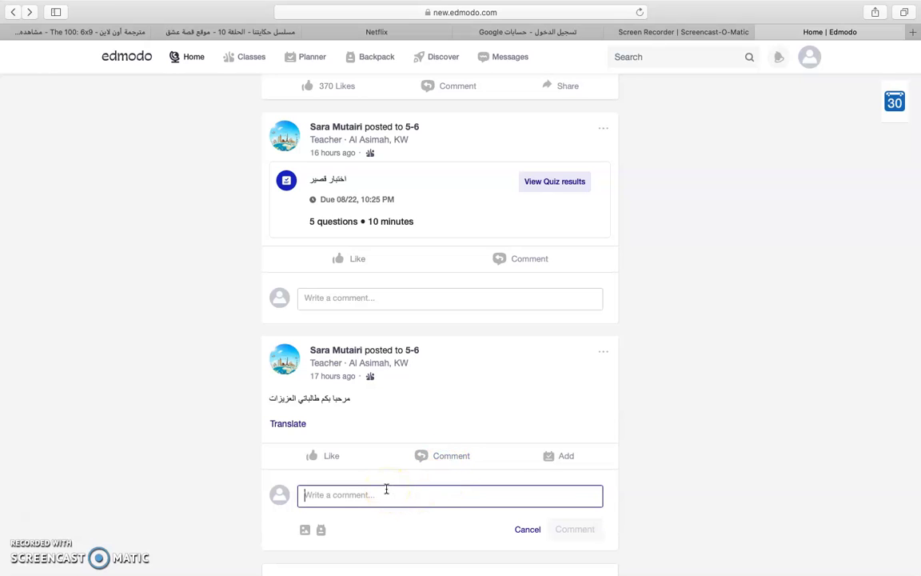
{"action": "type", "text": "ل"}
{"action": "key", "text": "BackSpace"}
{"action": "key", "text": "BackSpace"}
{"action": "mouse_move", "coordinate": [697, 13]}
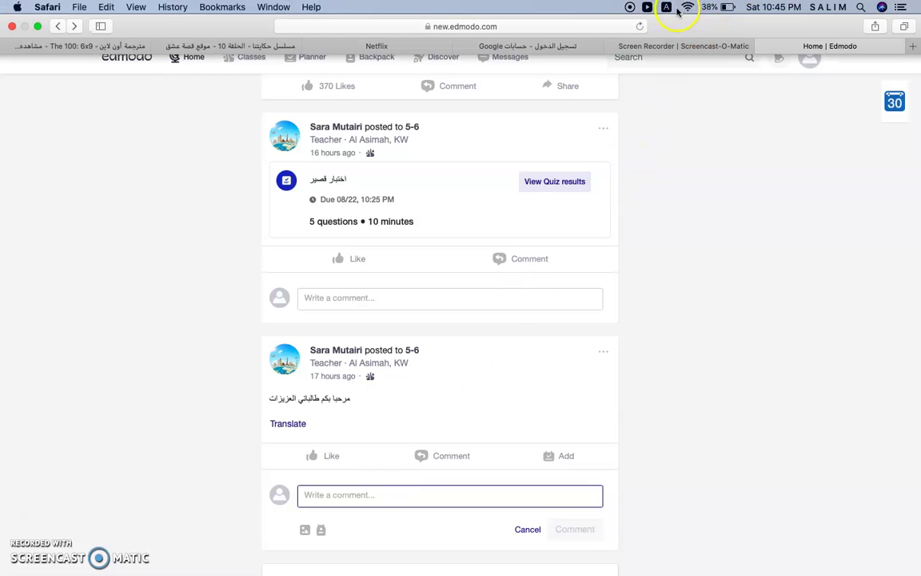
{"action": "left_click", "coordinate": [667, 8]}
{"action": "left_click", "coordinate": [689, 23]}
{"action": "type", "text": "ا بك معلمتي العزيزه"}
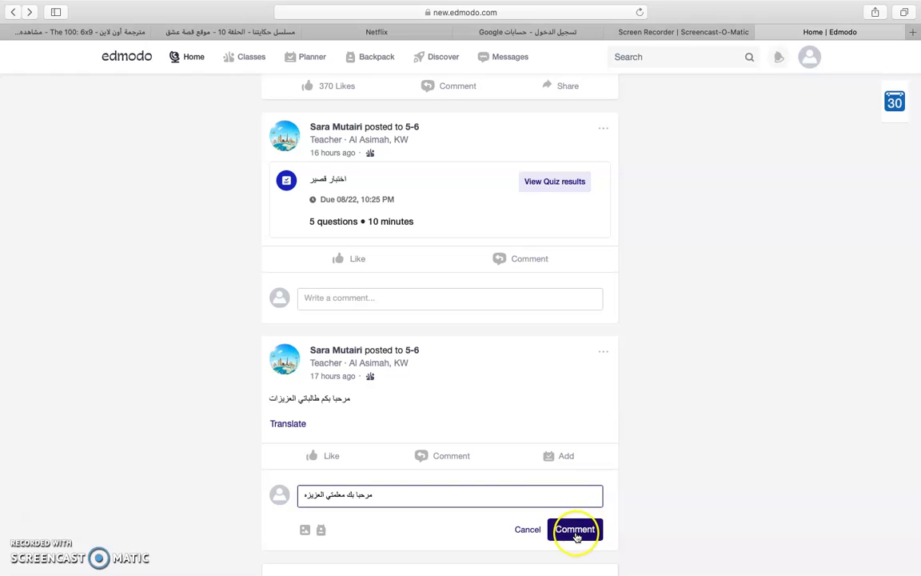
{"action": "left_click", "coordinate": [575, 530]}
- Like the welcome post and close the Add task dialog without saving
{"action": "left_click", "coordinate": [325, 456]}
{"action": "left_click", "coordinate": [557, 456]}
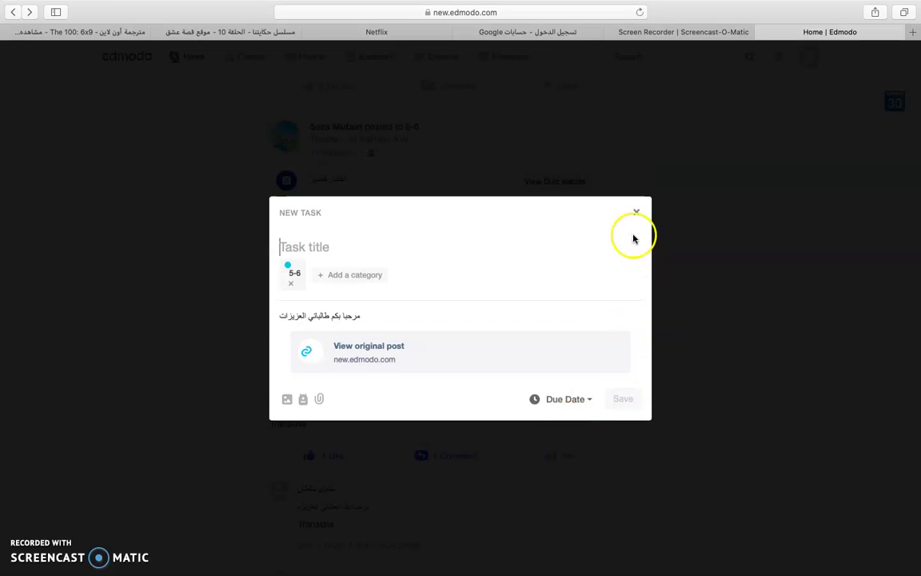
{"action": "left_click", "coordinate": [638, 212]}
{"action": "scroll", "coordinate": [672, 370], "scroll_direction": "down", "scroll_amount": 3}
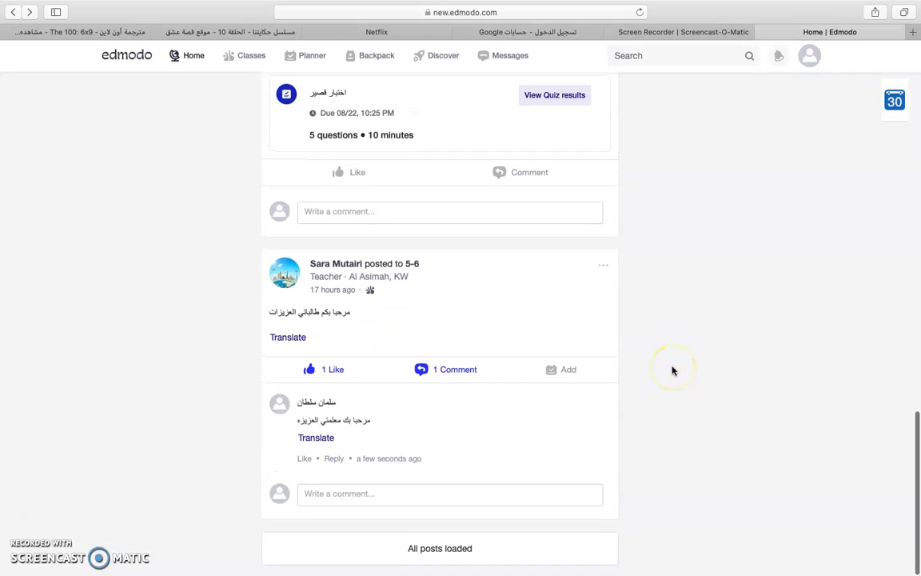
{"action": "left_click", "coordinate": [436, 558]}
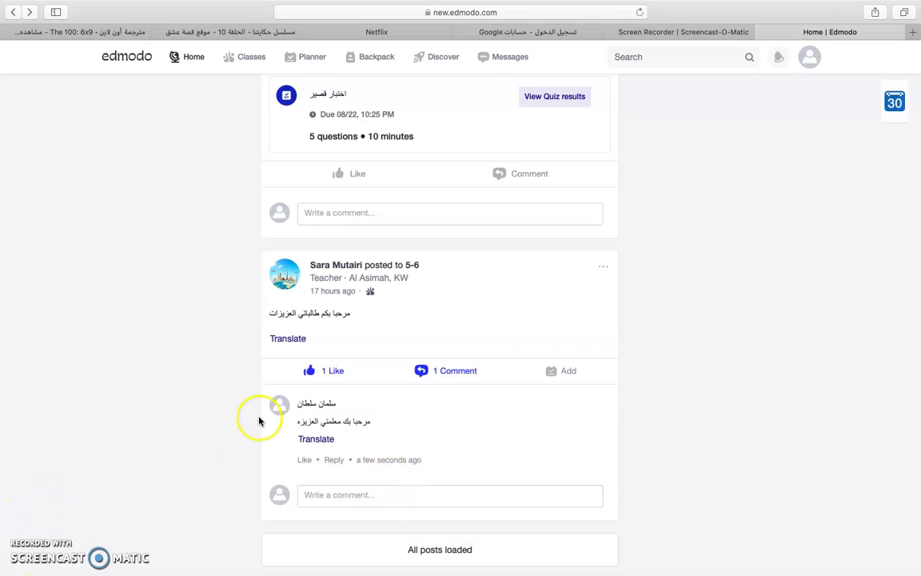
{"action": "scroll", "coordinate": [642, 362], "scroll_direction": "up", "scroll_amount": 6}
{"action": "scroll", "coordinate": [642, 362], "scroll_direction": "up", "scroll_amount": 15}
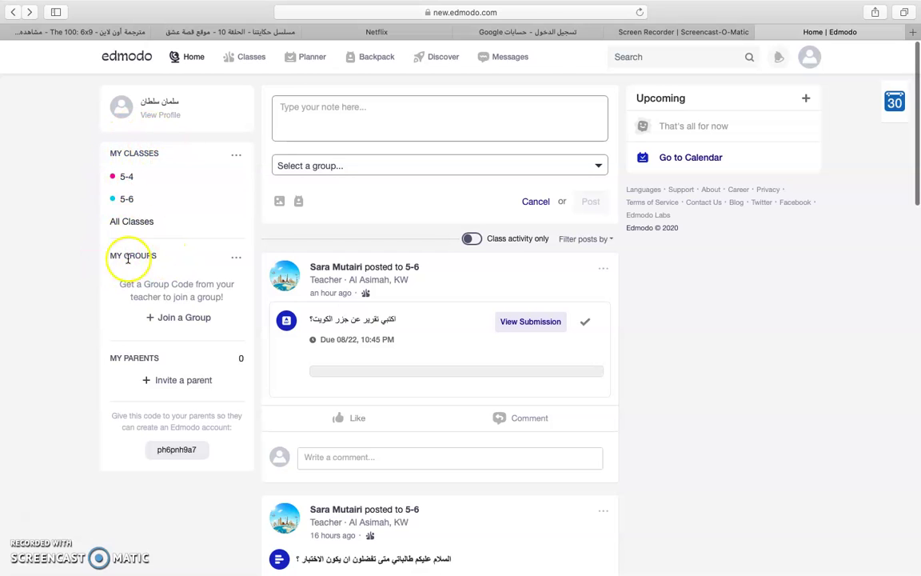
- Cancel the Join a Group form
{"action": "left_click", "coordinate": [194, 318]}
{"action": "left_click", "coordinate": [513, 143]}
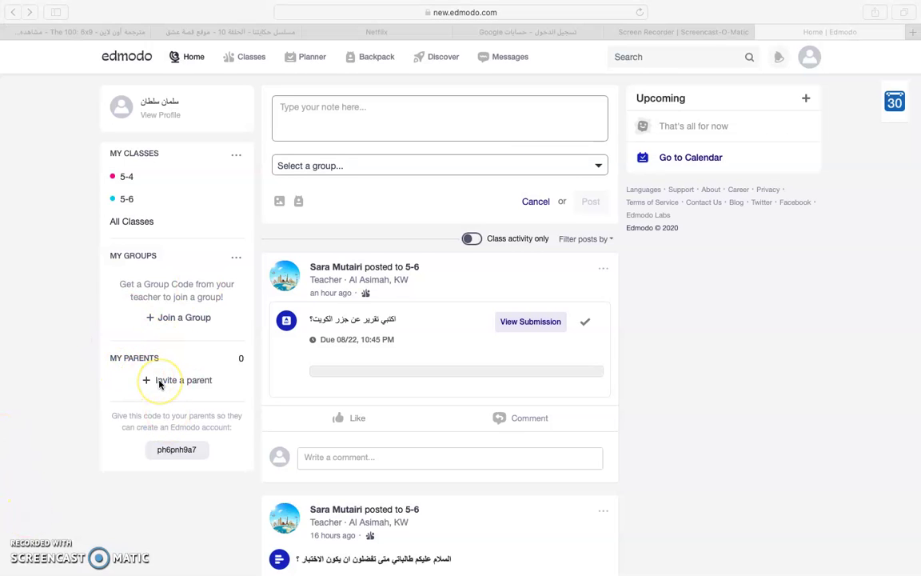
{"action": "left_click", "coordinate": [180, 384]}
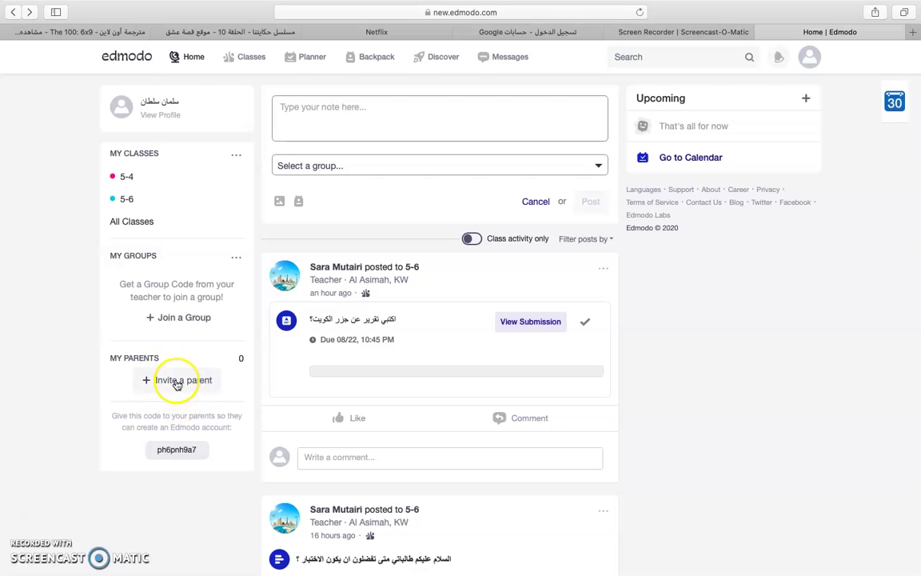
- Invite a parent by entering the parent's email address and sending the notification
{"action": "left_click", "coordinate": [178, 382]}
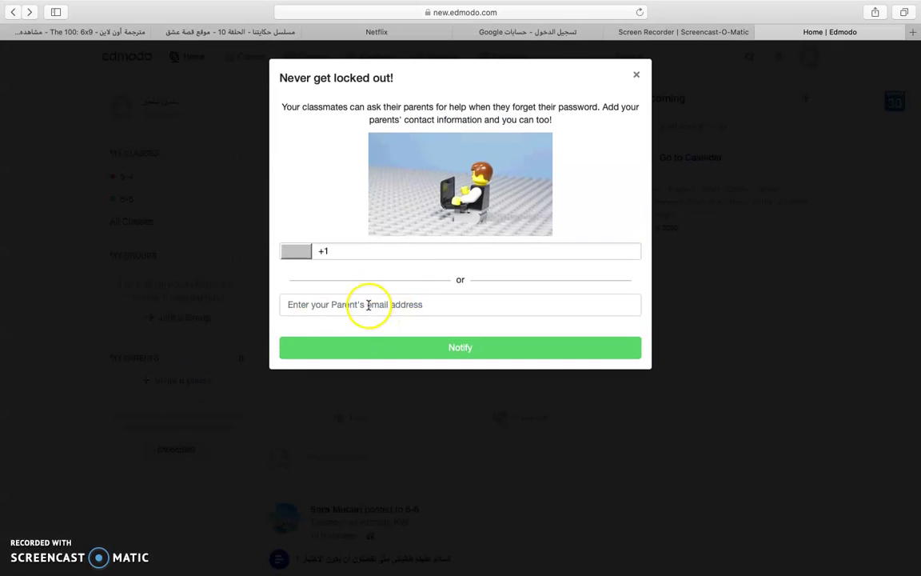
{"action": "left_click", "coordinate": [362, 308]}
{"action": "type", "text": "-i"}
{"action": "key", "text": "BackSpace"}
{"action": "key", "text": "BackSpace"}
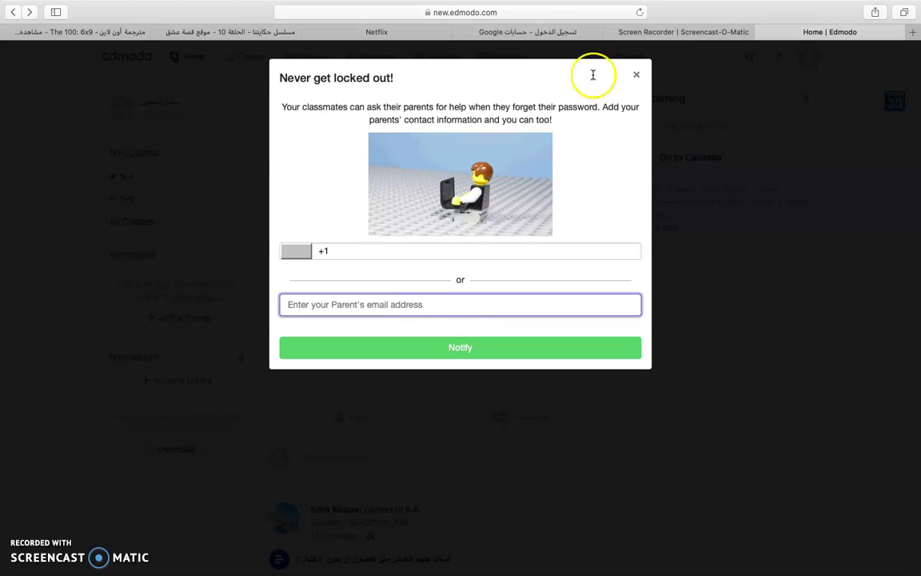
{"action": "left_click", "coordinate": [670, 8]}
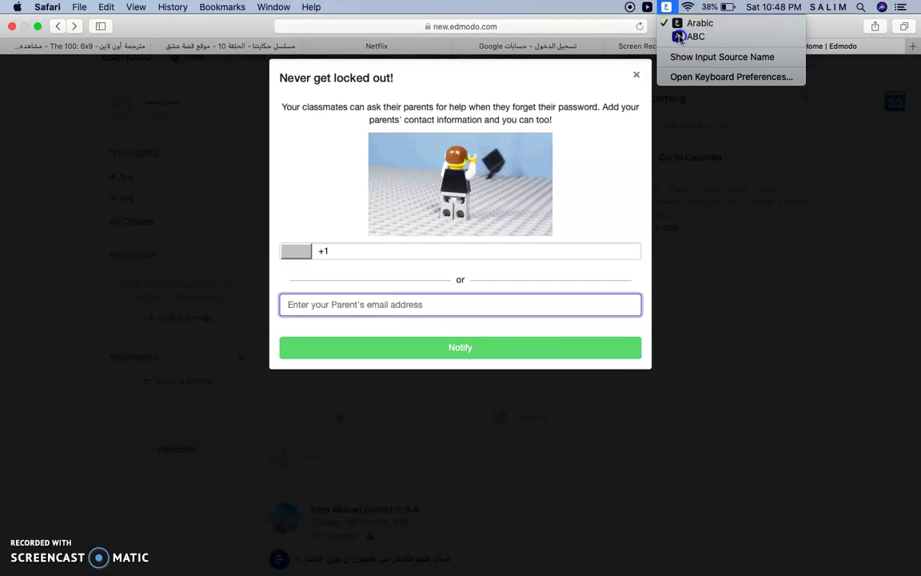
{"action": "left_click", "coordinate": [694, 35]}
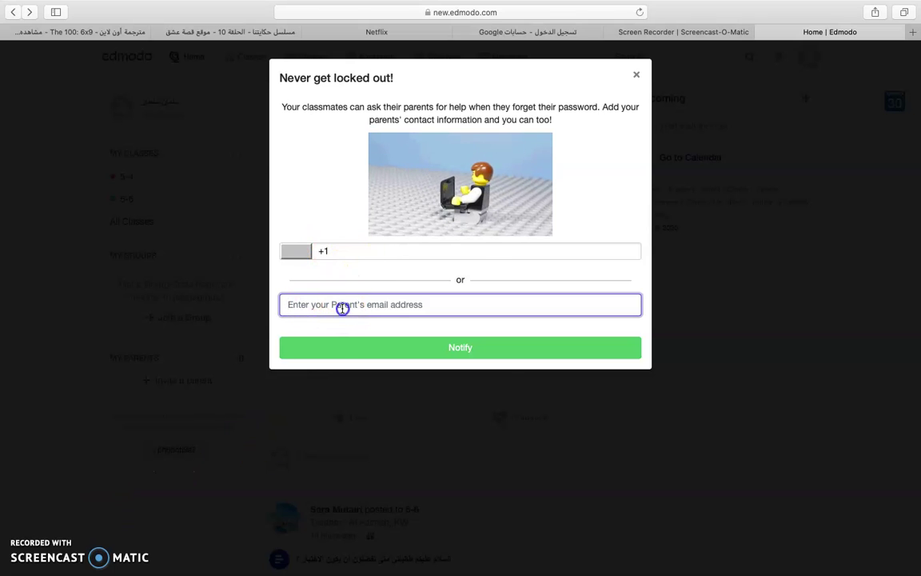
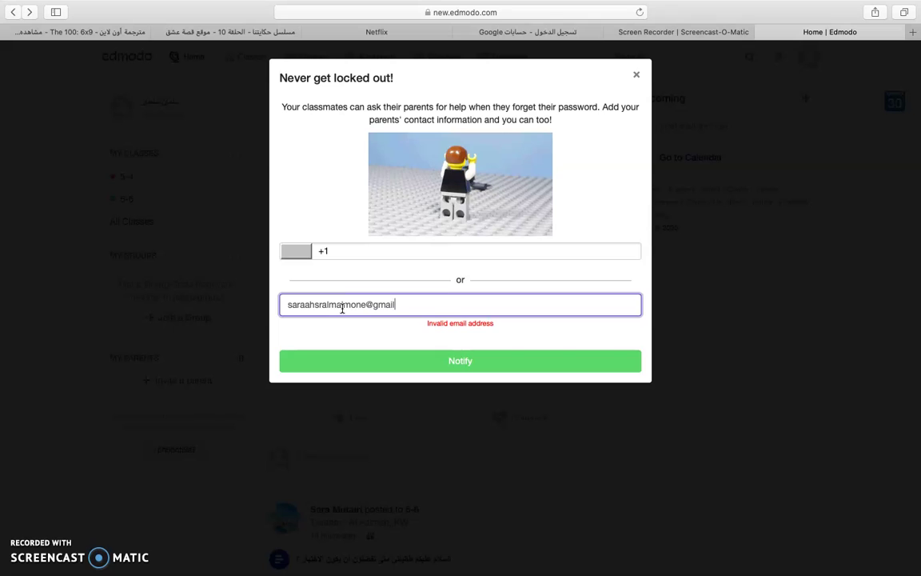
{"action": "left_click", "coordinate": [418, 371]}
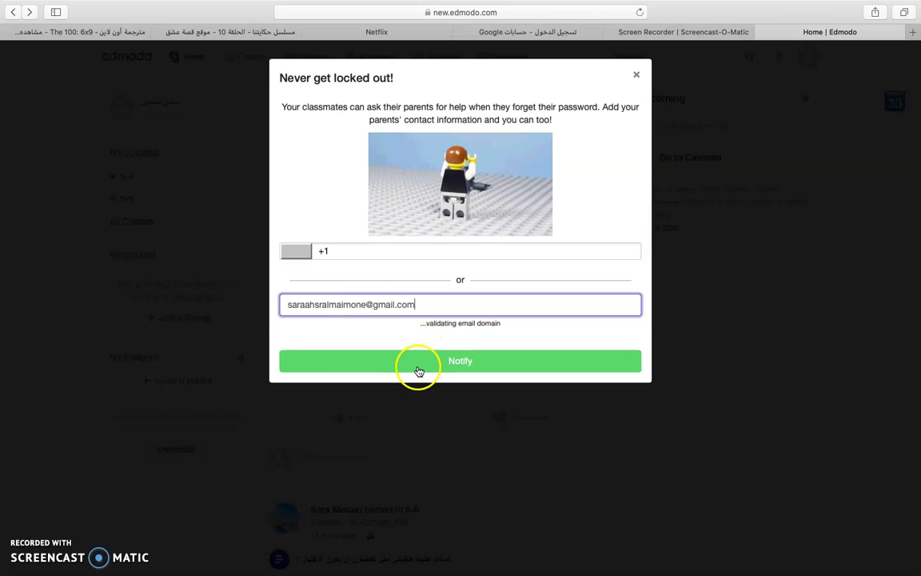
{"action": "left_click", "coordinate": [448, 339]}
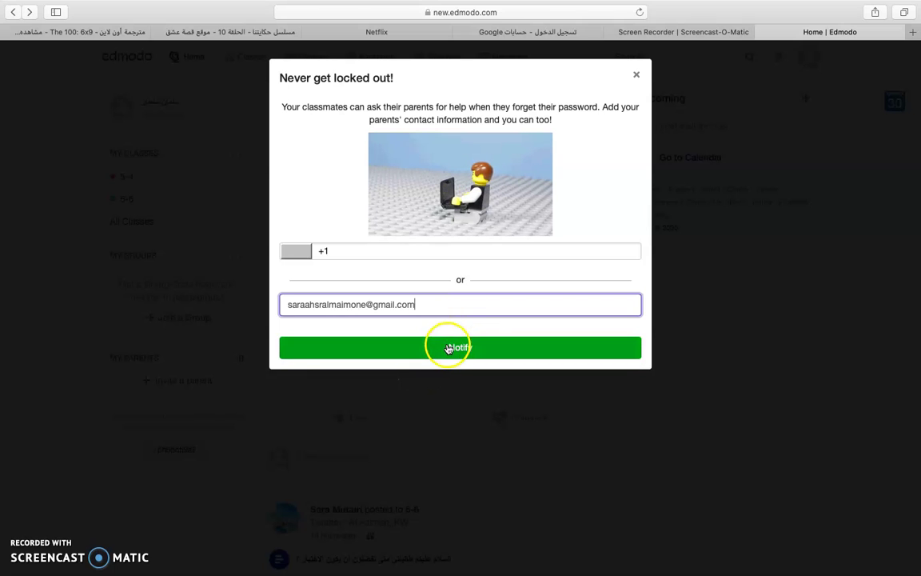
{"action": "left_click", "coordinate": [477, 284]}
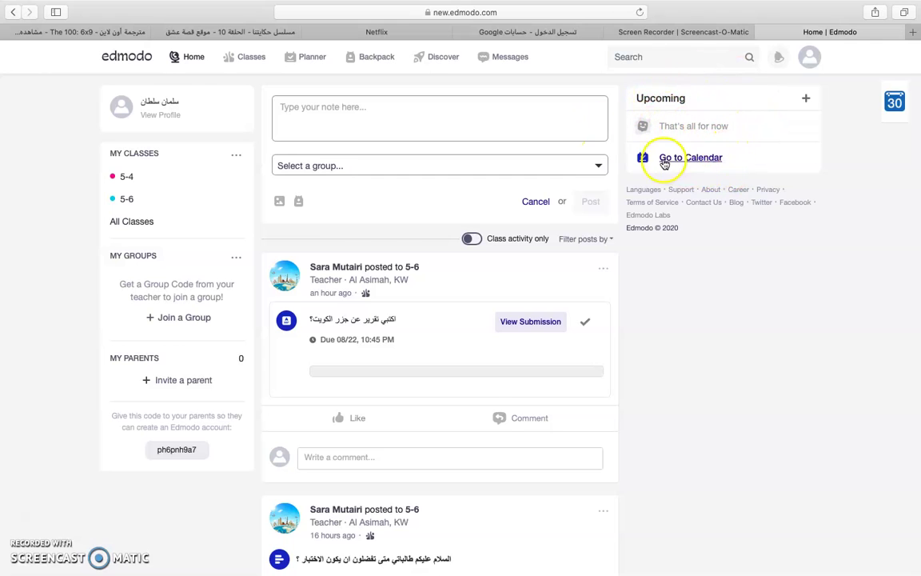
- Glance at the empty Planner calendar, then go to My Classes
{"action": "left_click", "coordinate": [711, 166]}
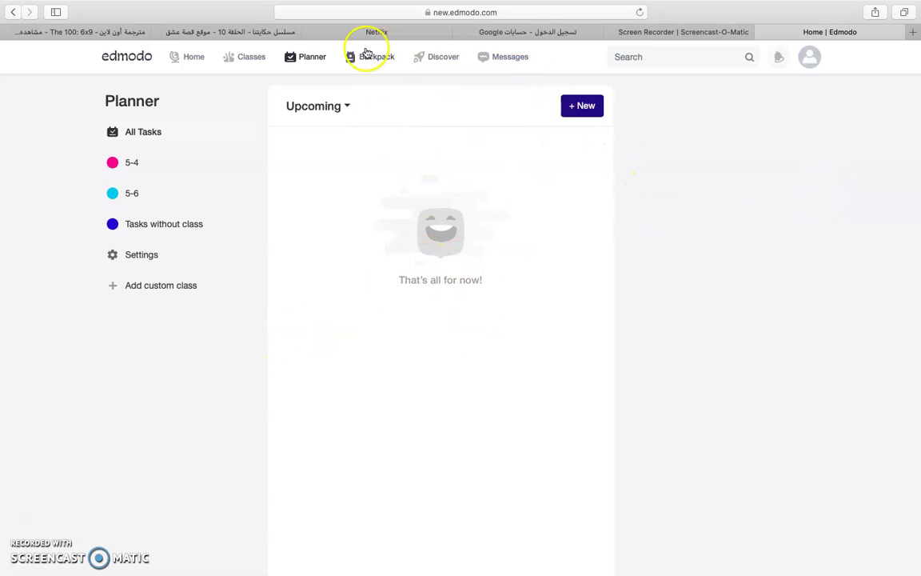
{"action": "left_click", "coordinate": [255, 58]}
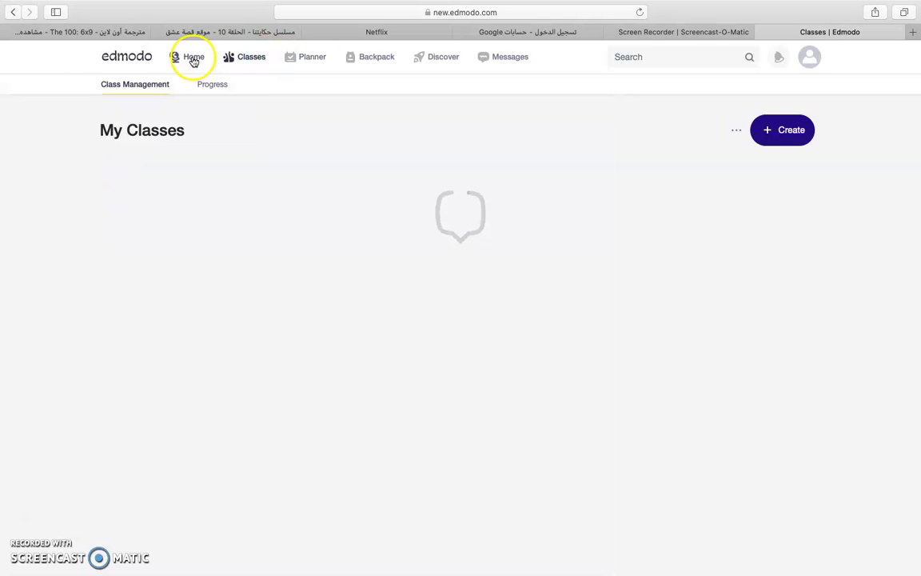